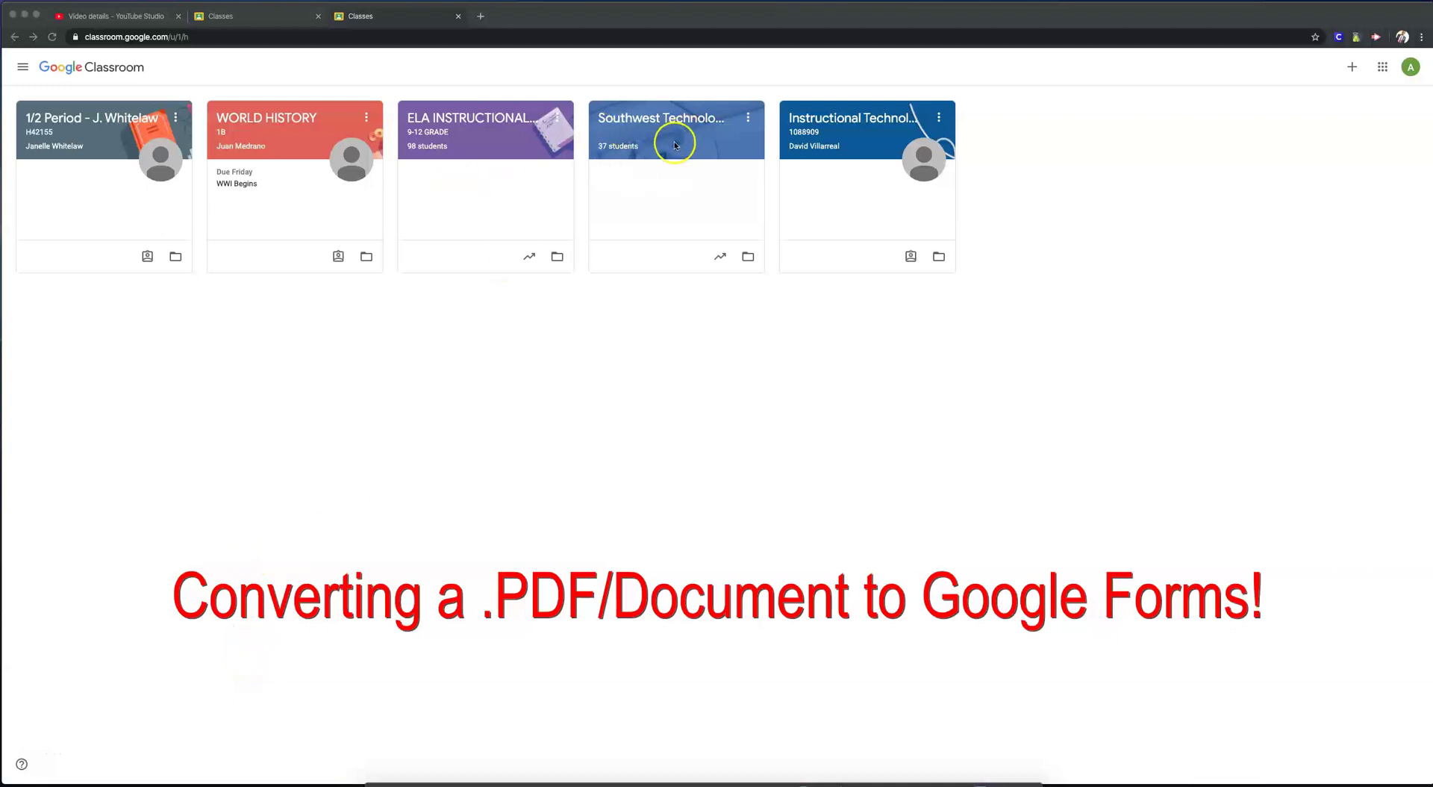
# - Switch from Google Classroom to Google Docs using the Google apps grid
pyautogui.click(1383, 68)
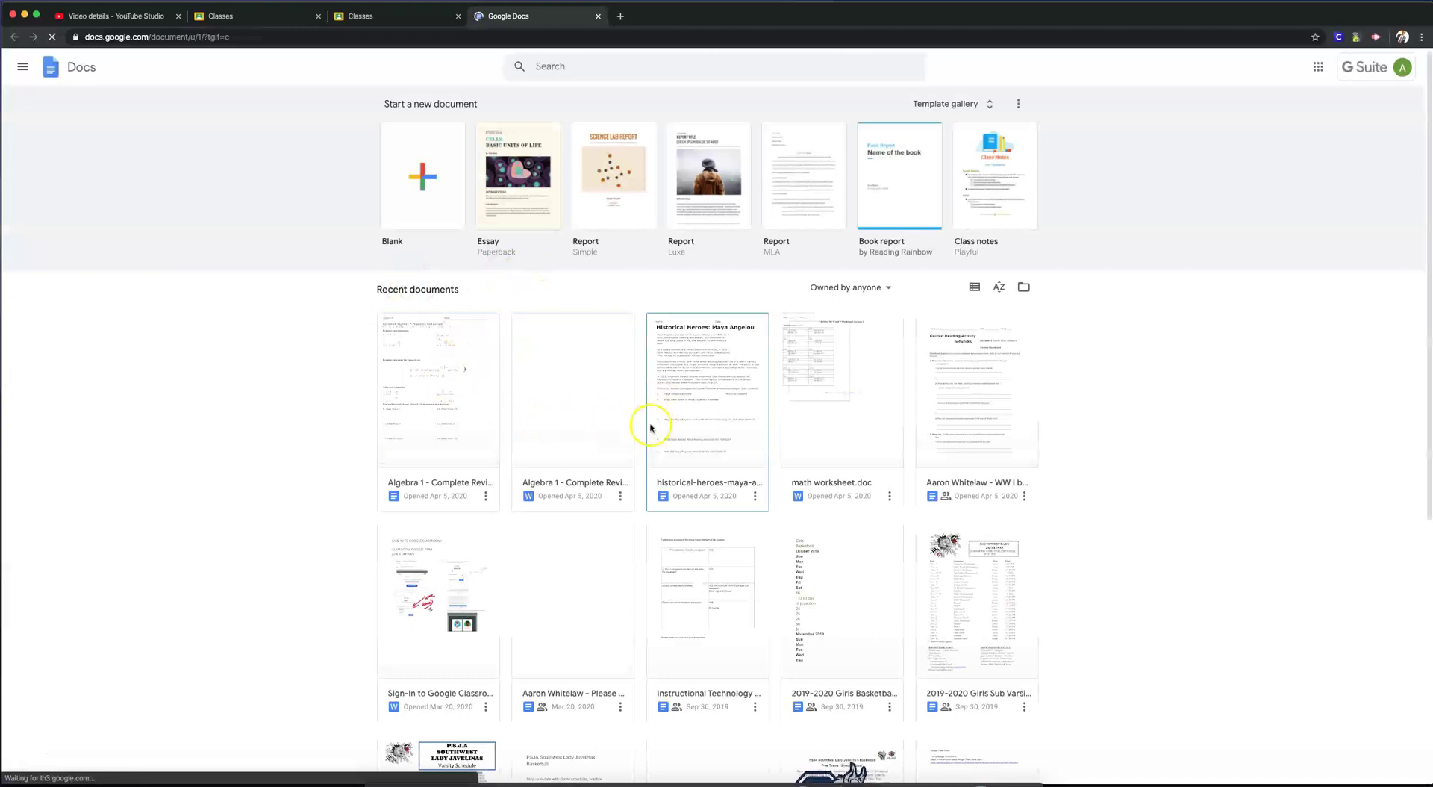
# - Open the historical-heroes-maya-angelou.doc worksheet from Recent documents
pyautogui.click(706, 403)
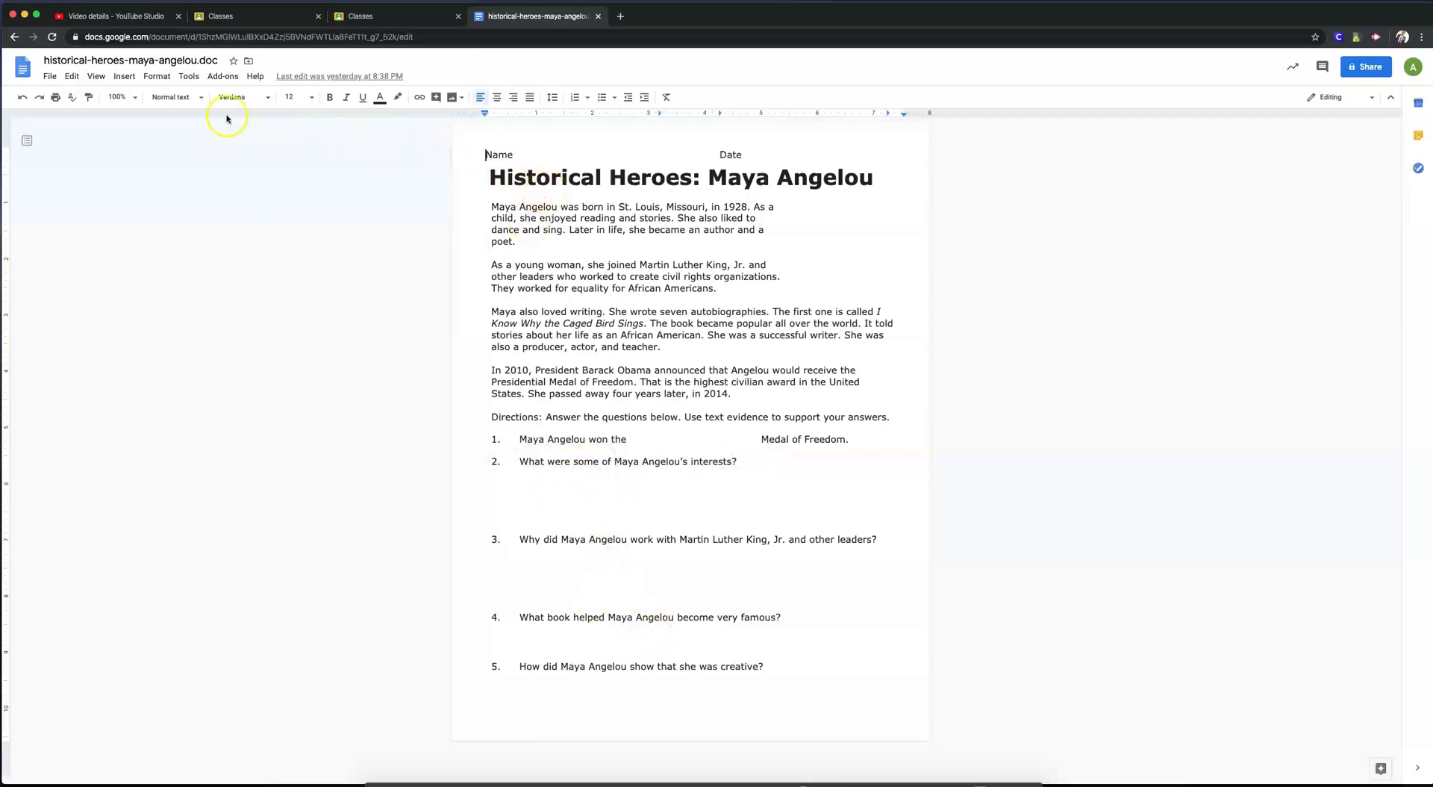
# - Launch the Doc To Form add-on's Create Form from Doc panel
pyautogui.click(223, 76)
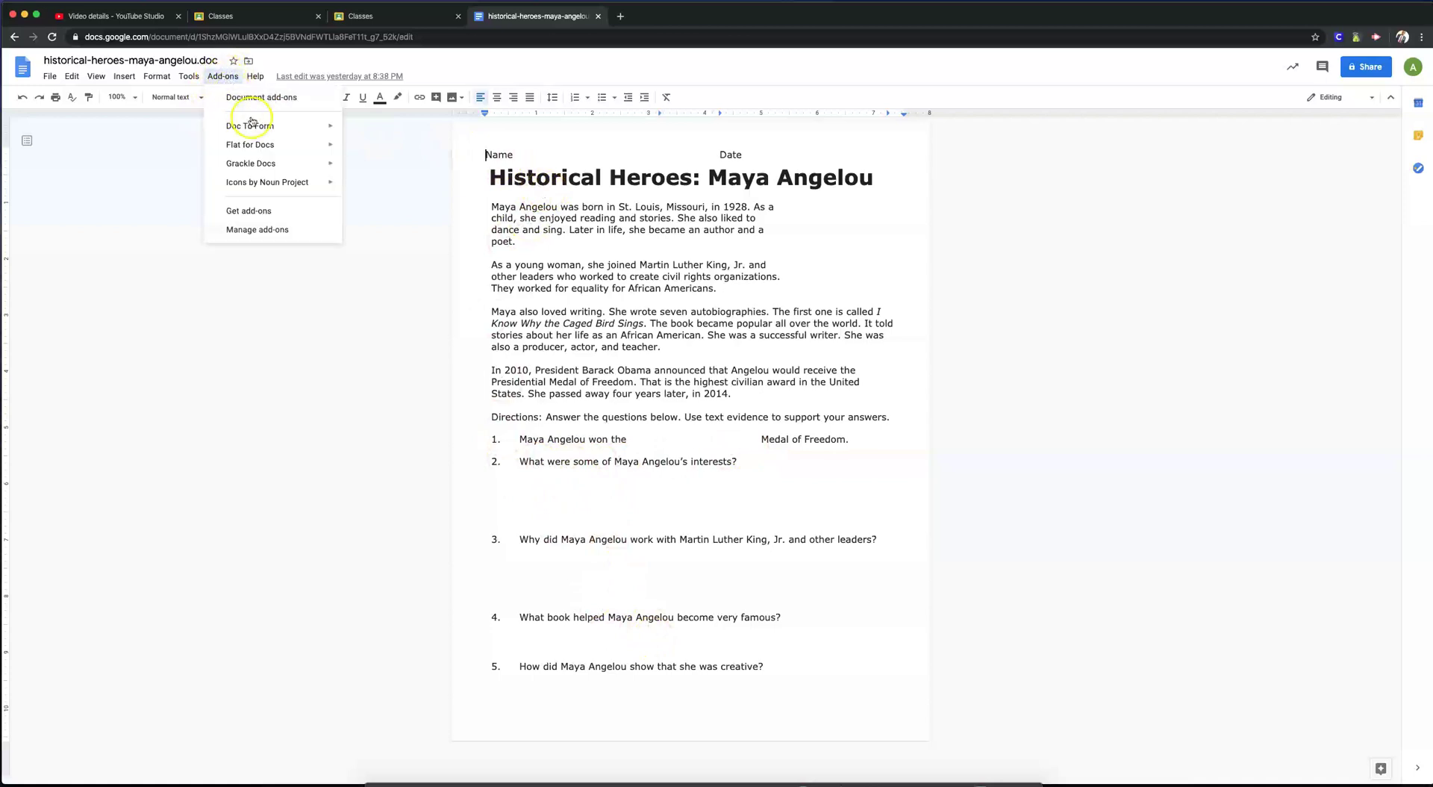
pyautogui.moveTo(257, 126)
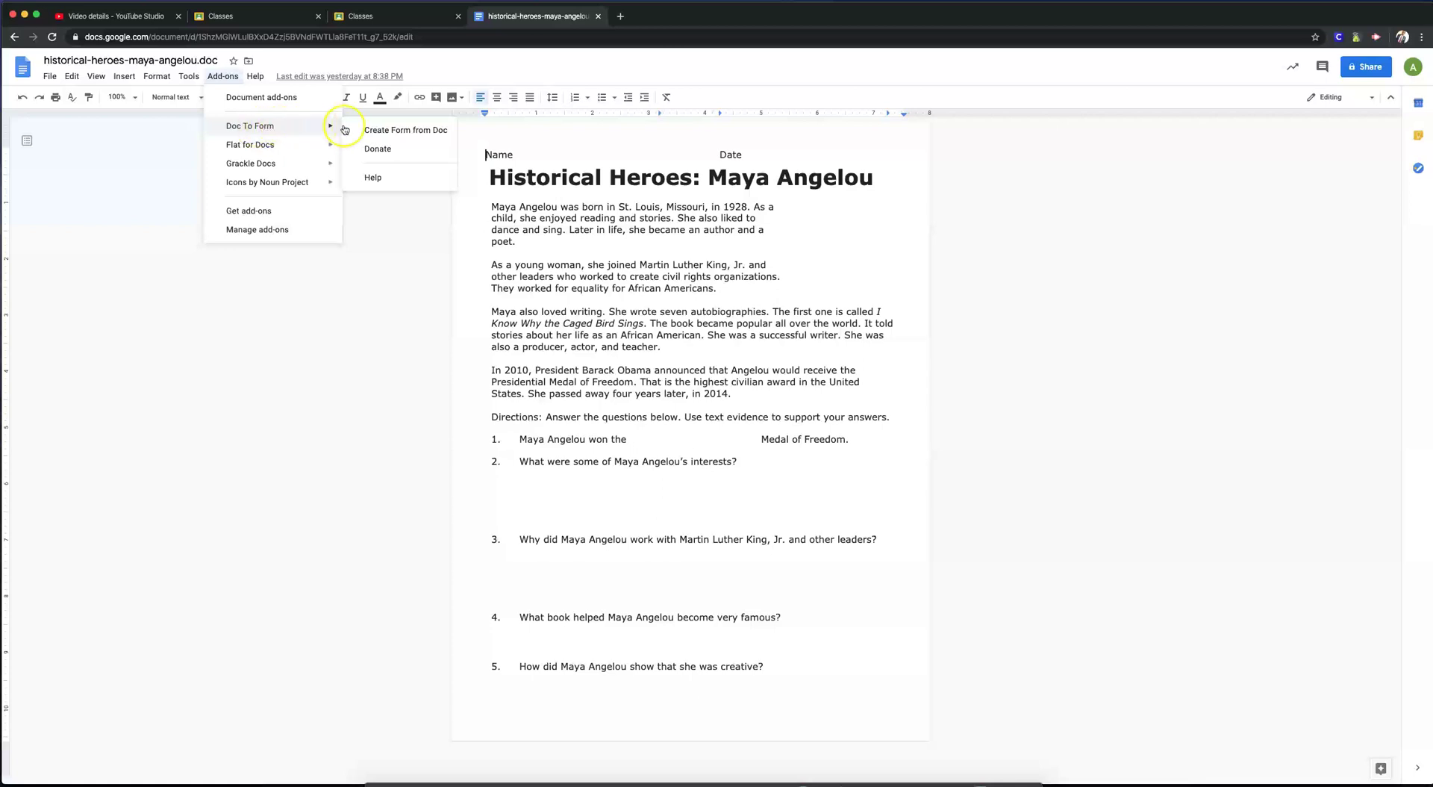
pyautogui.click(413, 135)
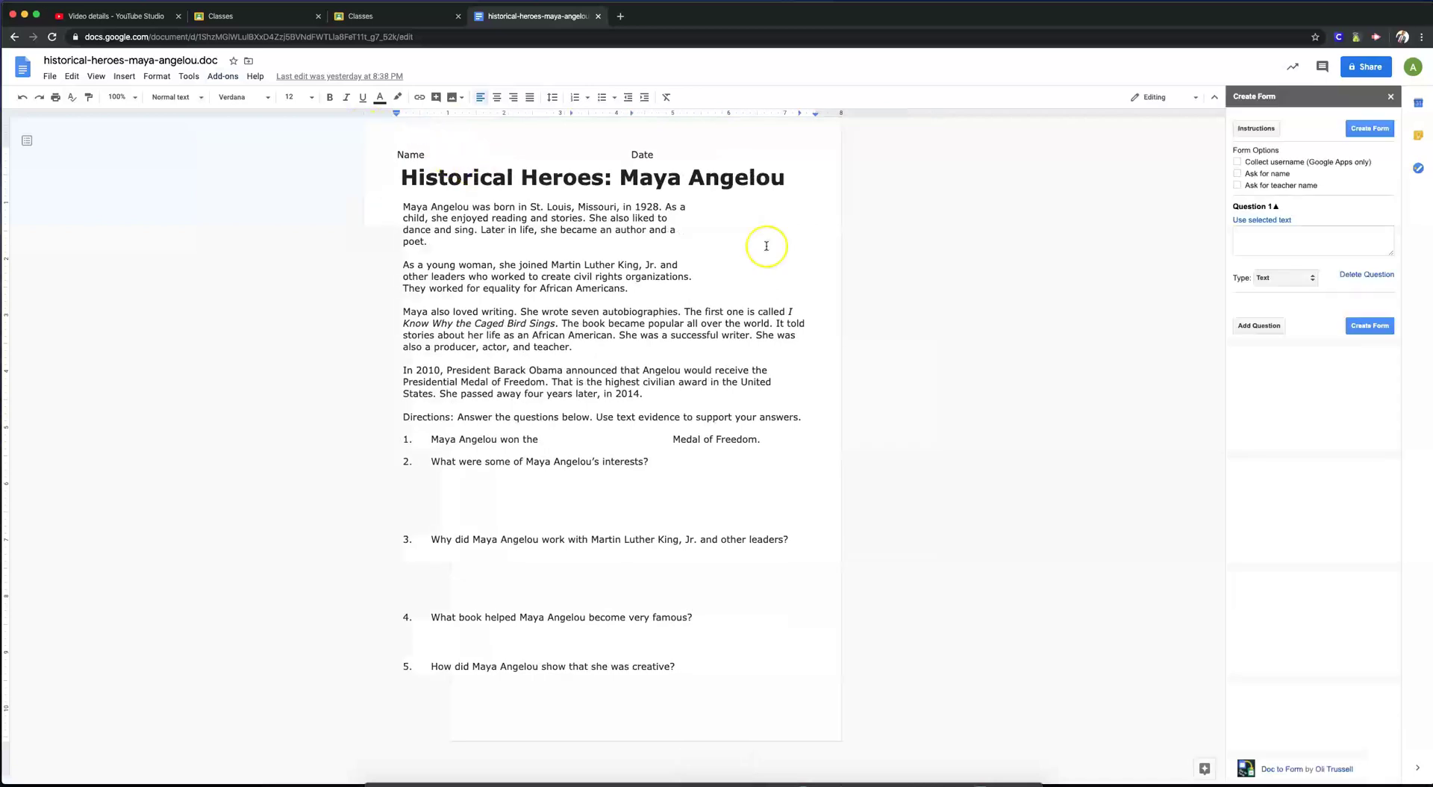
pyautogui.click(223, 76)
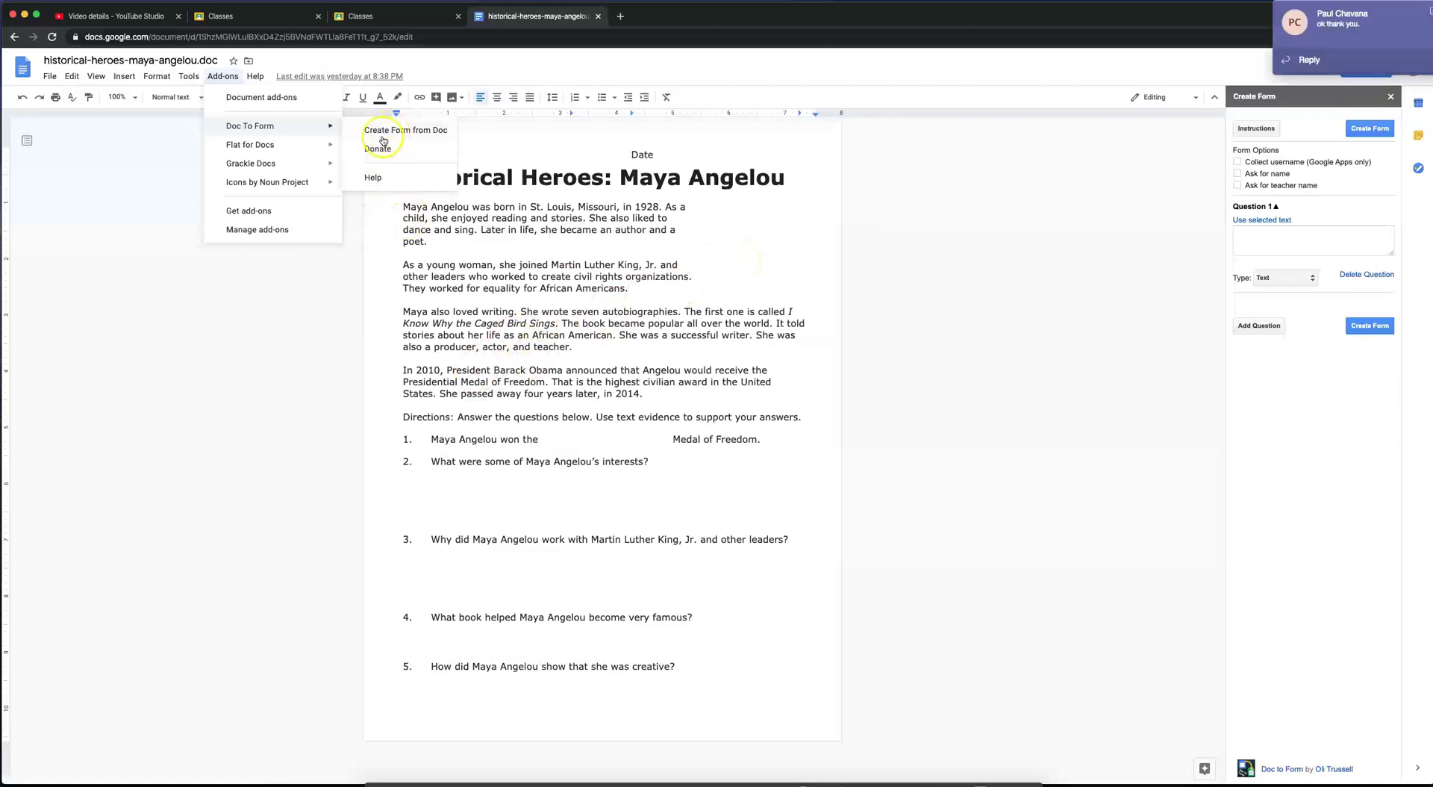
pyautogui.click(970, 232)
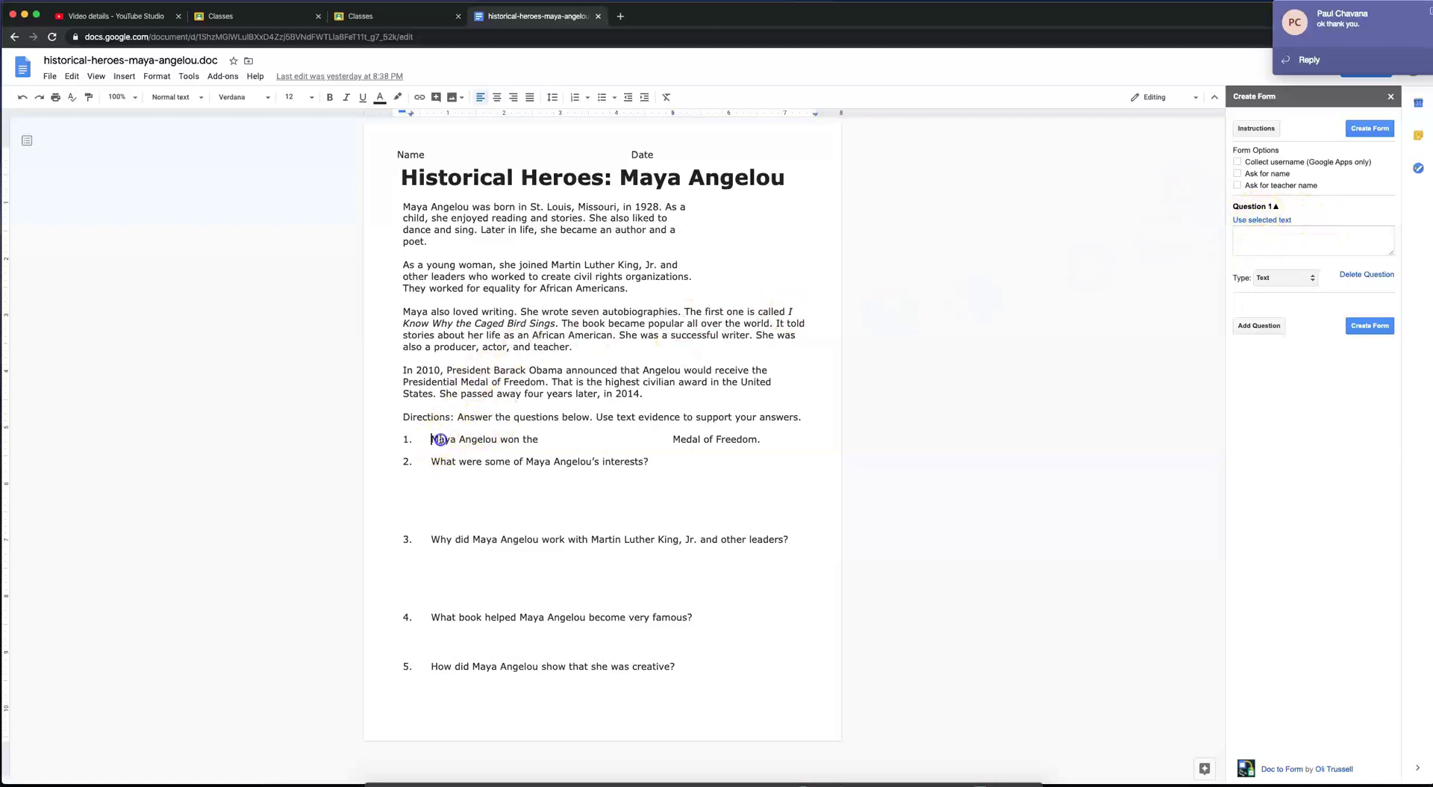
# - Add 'Maya Angelou won the Medal of Freedom.' as short-text Question 1, then a blank Question 2
pyautogui.moveTo(430, 439); pyautogui.dragTo(757, 441)
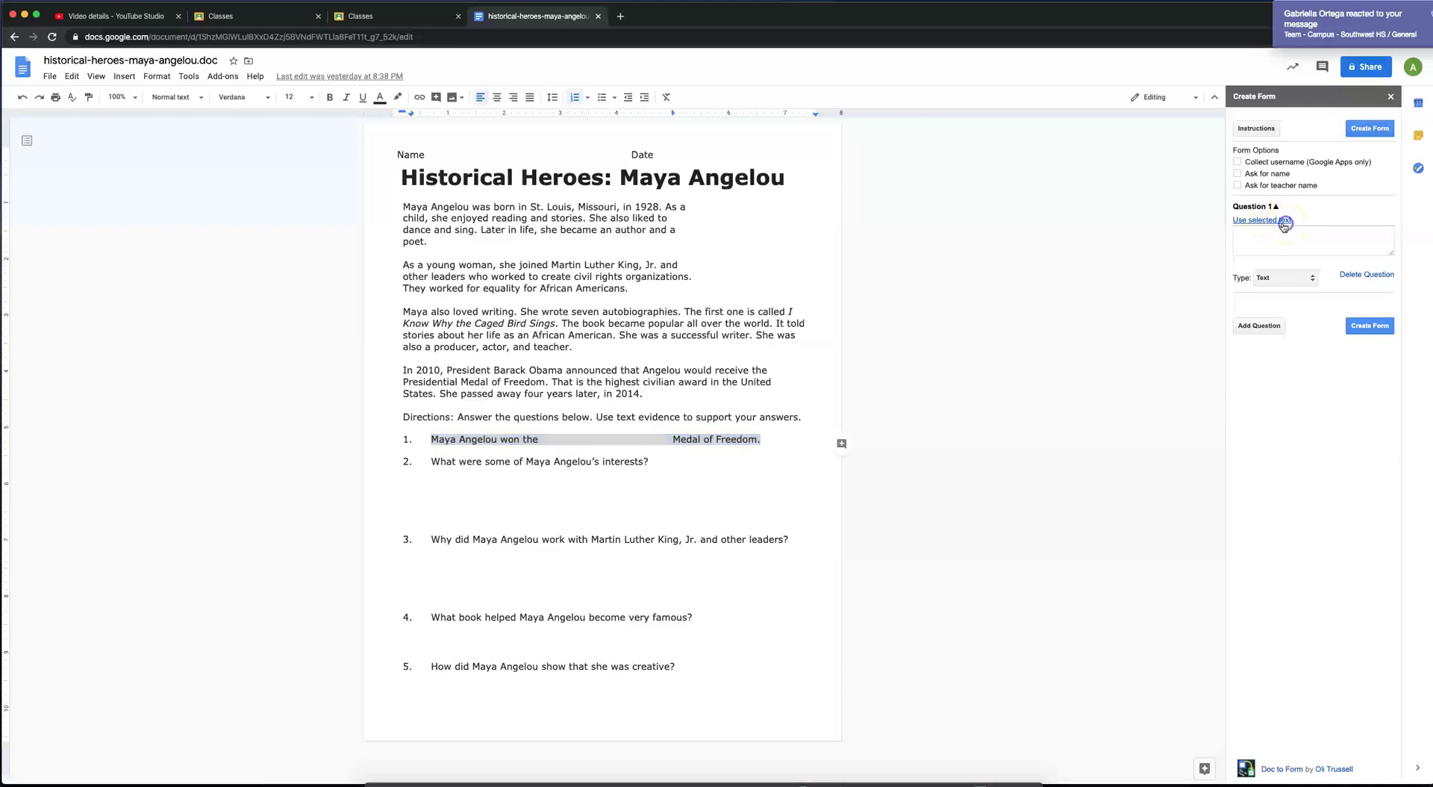
pyautogui.click(1283, 222)
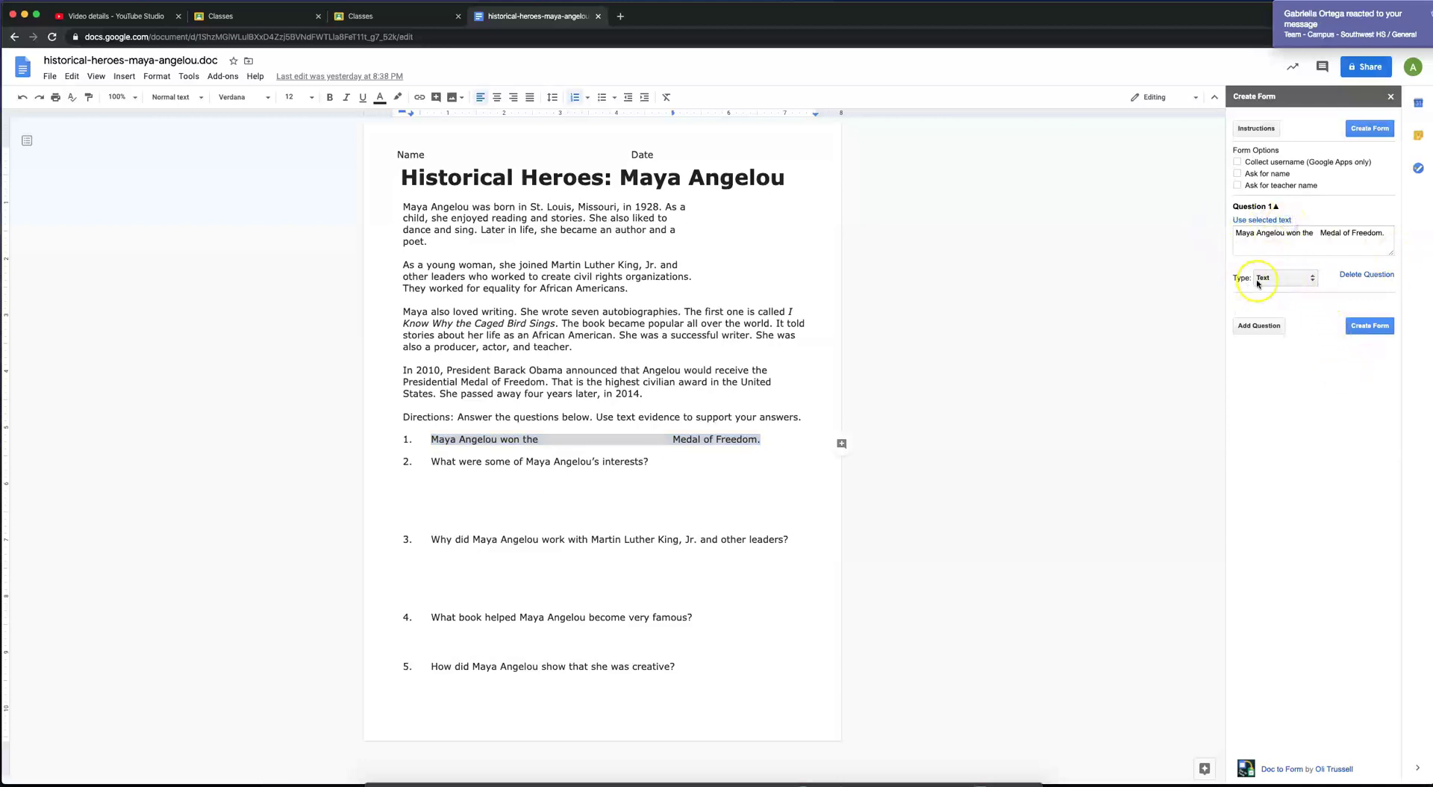
pyautogui.click(1293, 281)
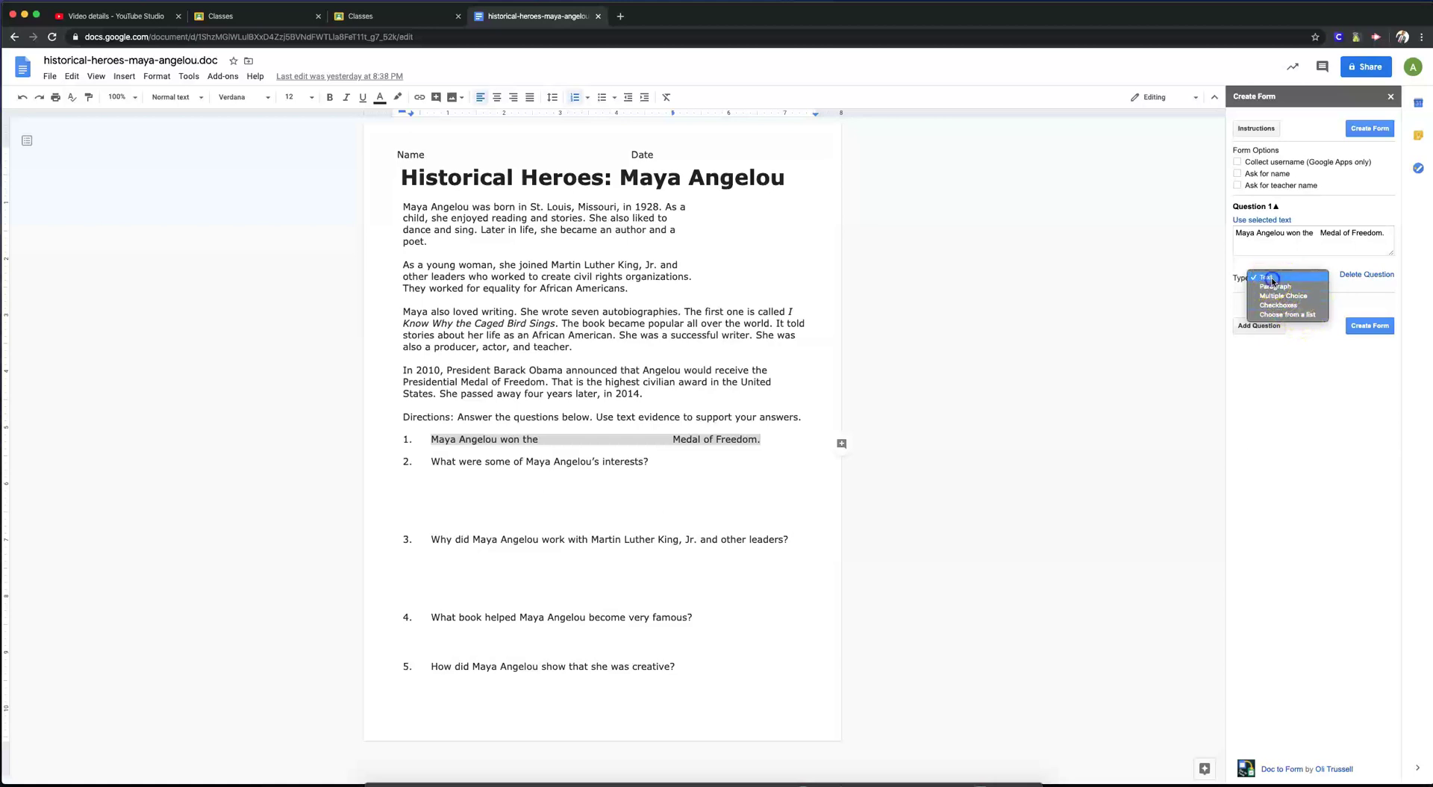
pyautogui.click(1273, 279)
pyautogui.click(1260, 326)
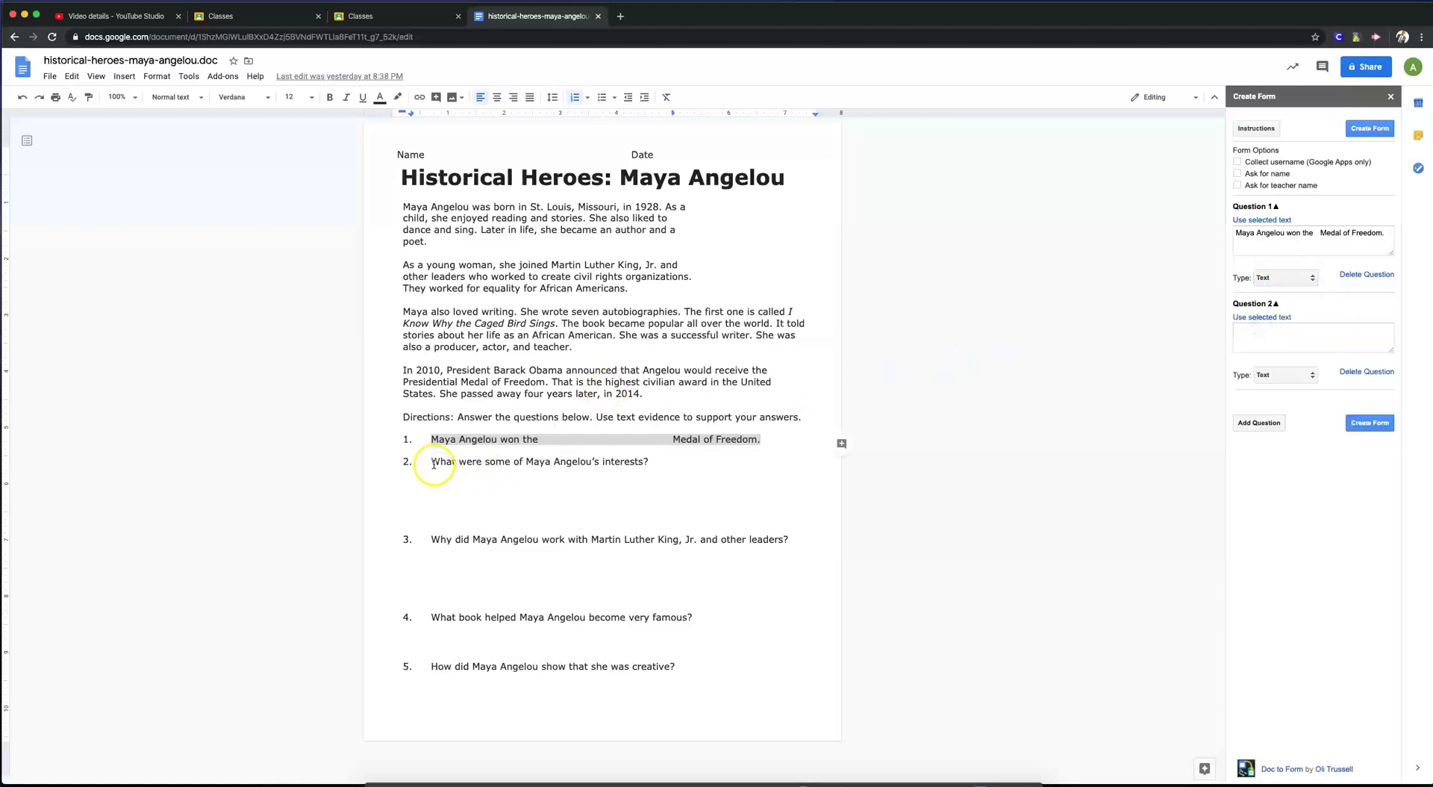
# - Make Question 2 the Maya Angelou interests question, multiple choice with four options ending 'none of the above'
pyautogui.moveTo(430, 463); pyautogui.dragTo(649, 463)
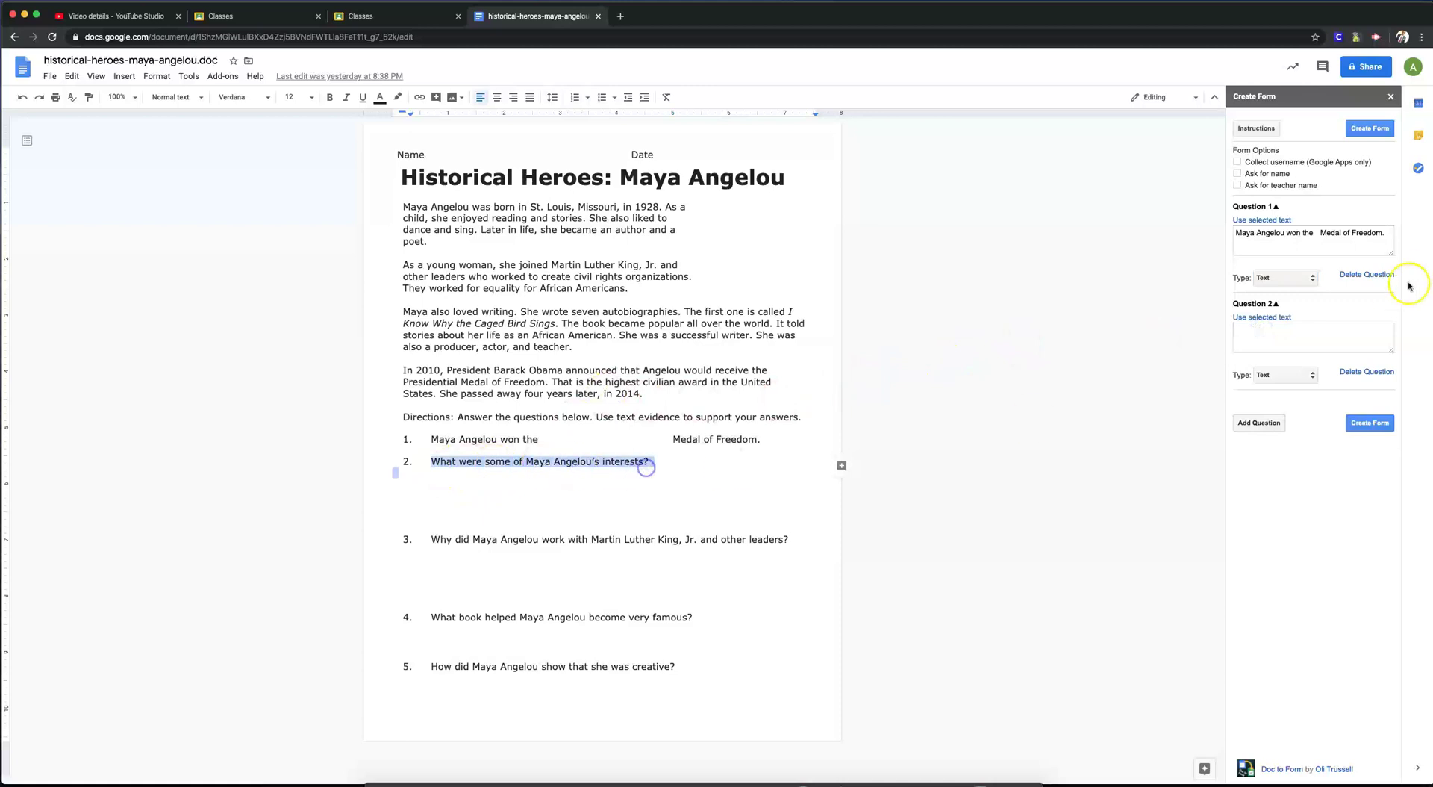
pyautogui.click(1269, 318)
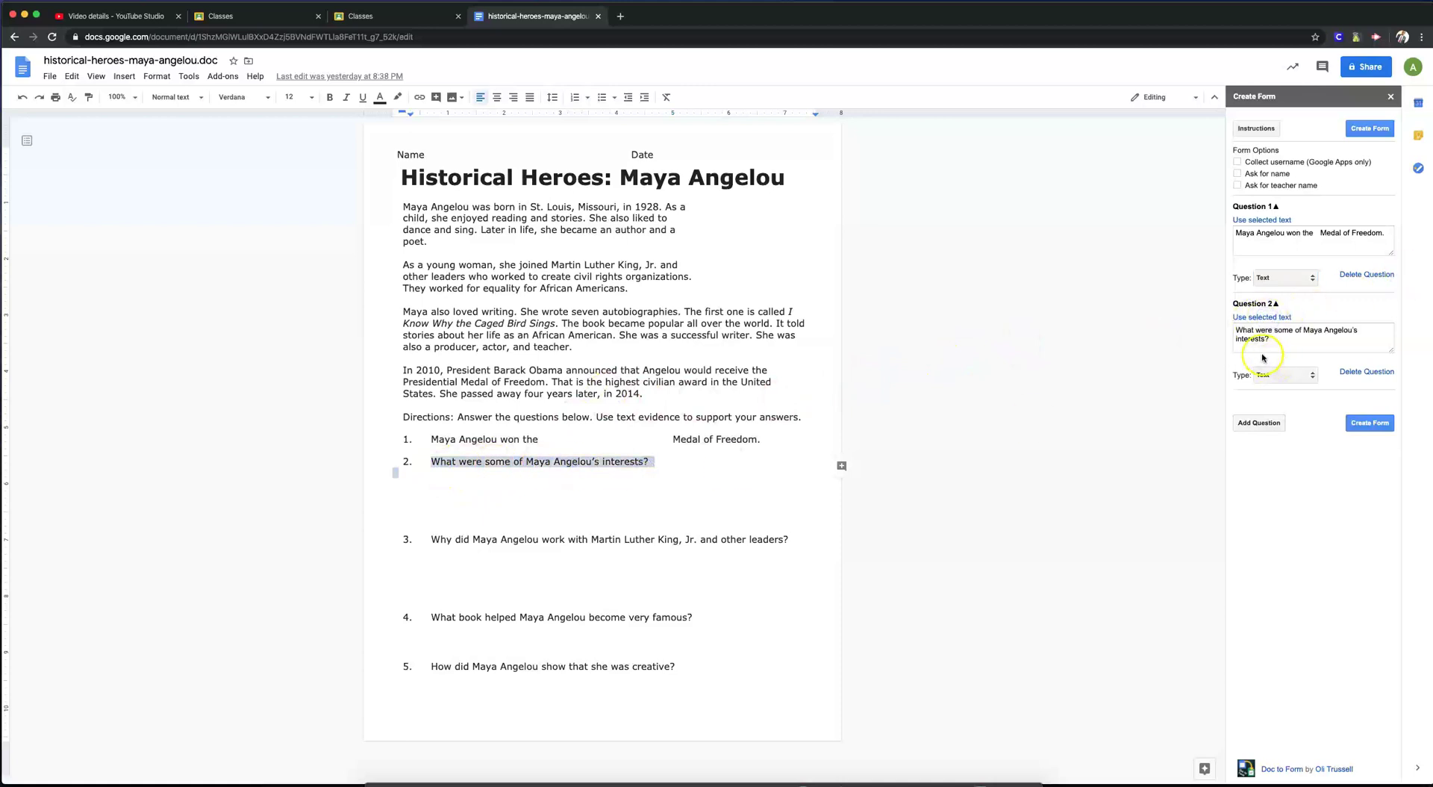
pyautogui.click(1278, 375)
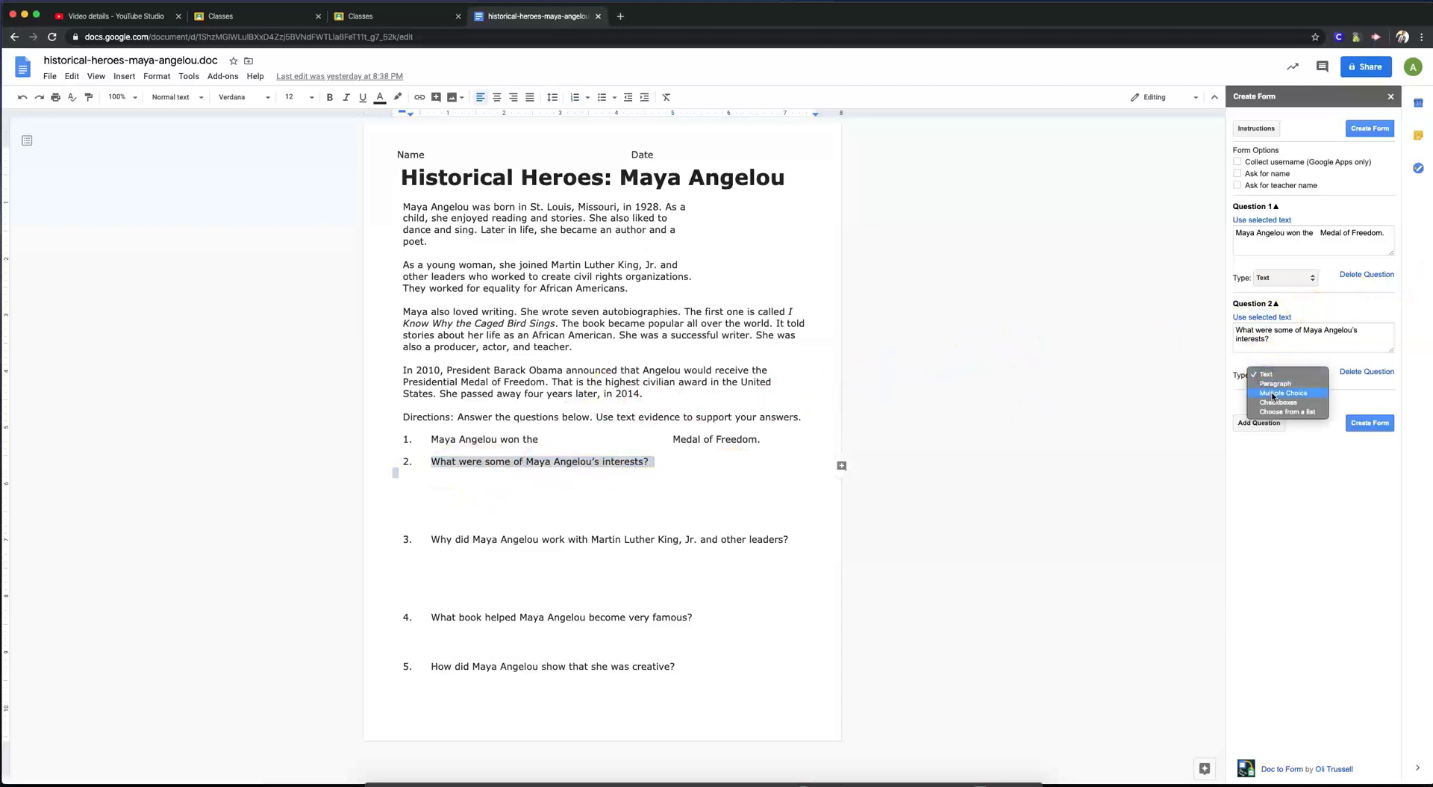
pyautogui.click(1278, 397)
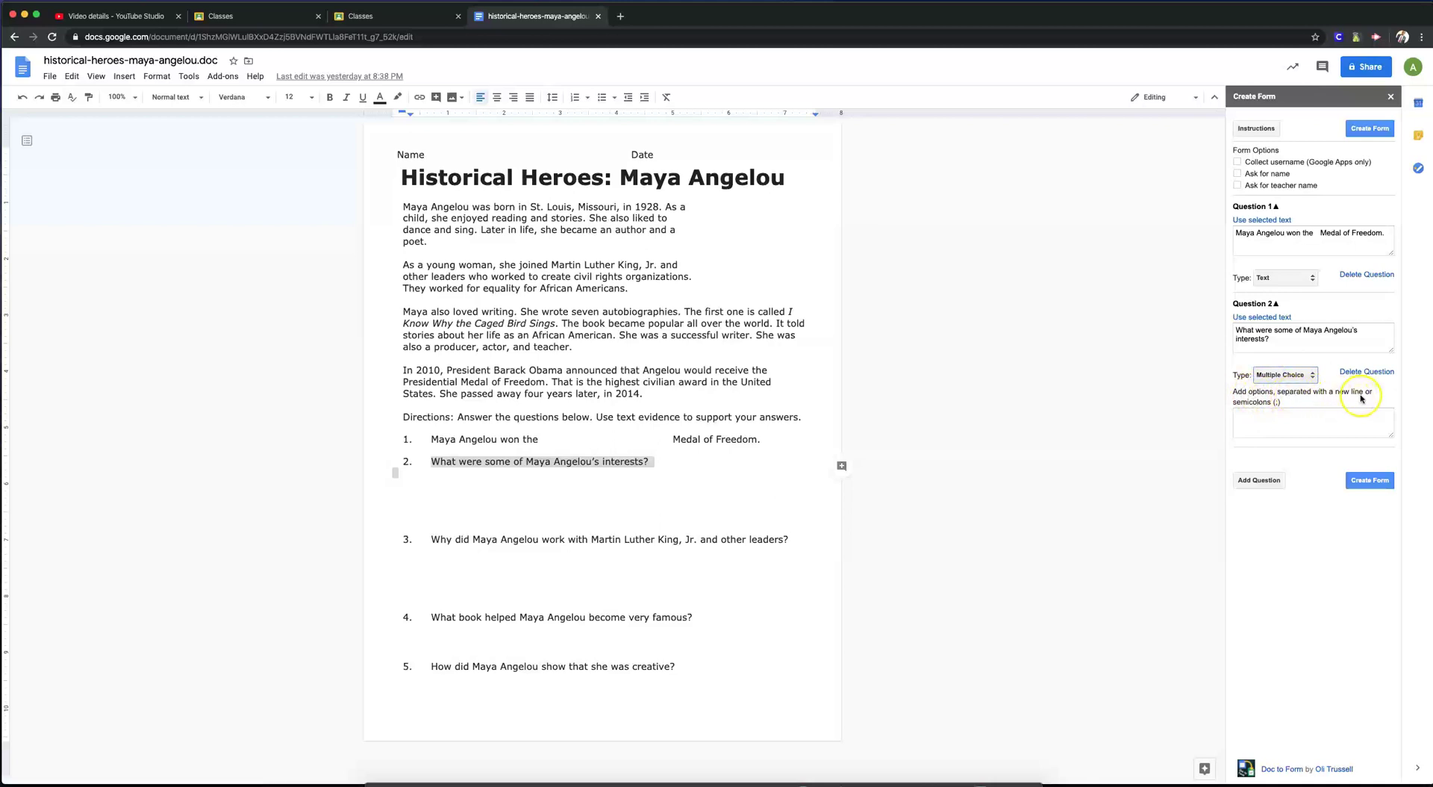
pyautogui.click(1251, 416)
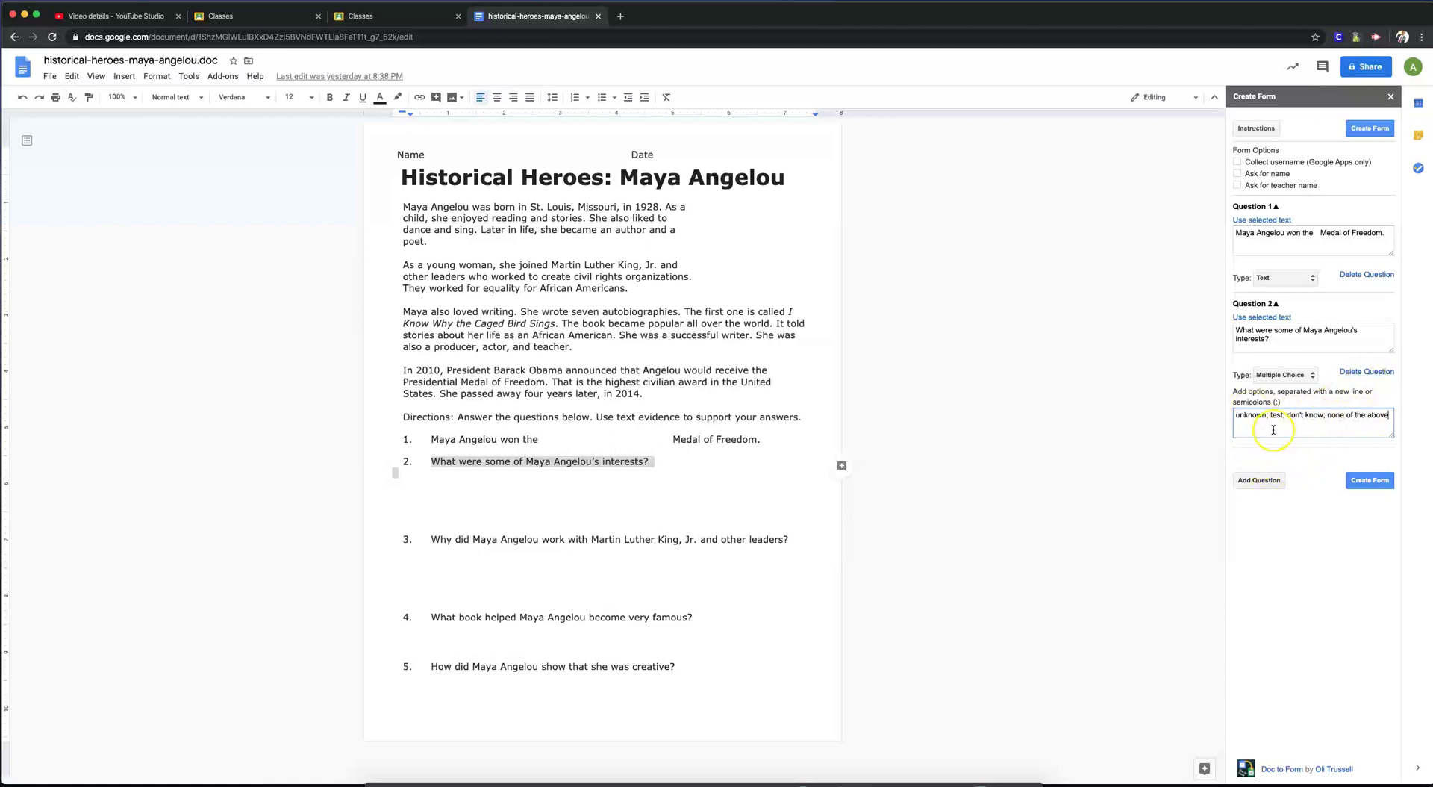
# - Add worksheet question 3 as a paragraph-answer form Question 3
pyautogui.click(1262, 479)
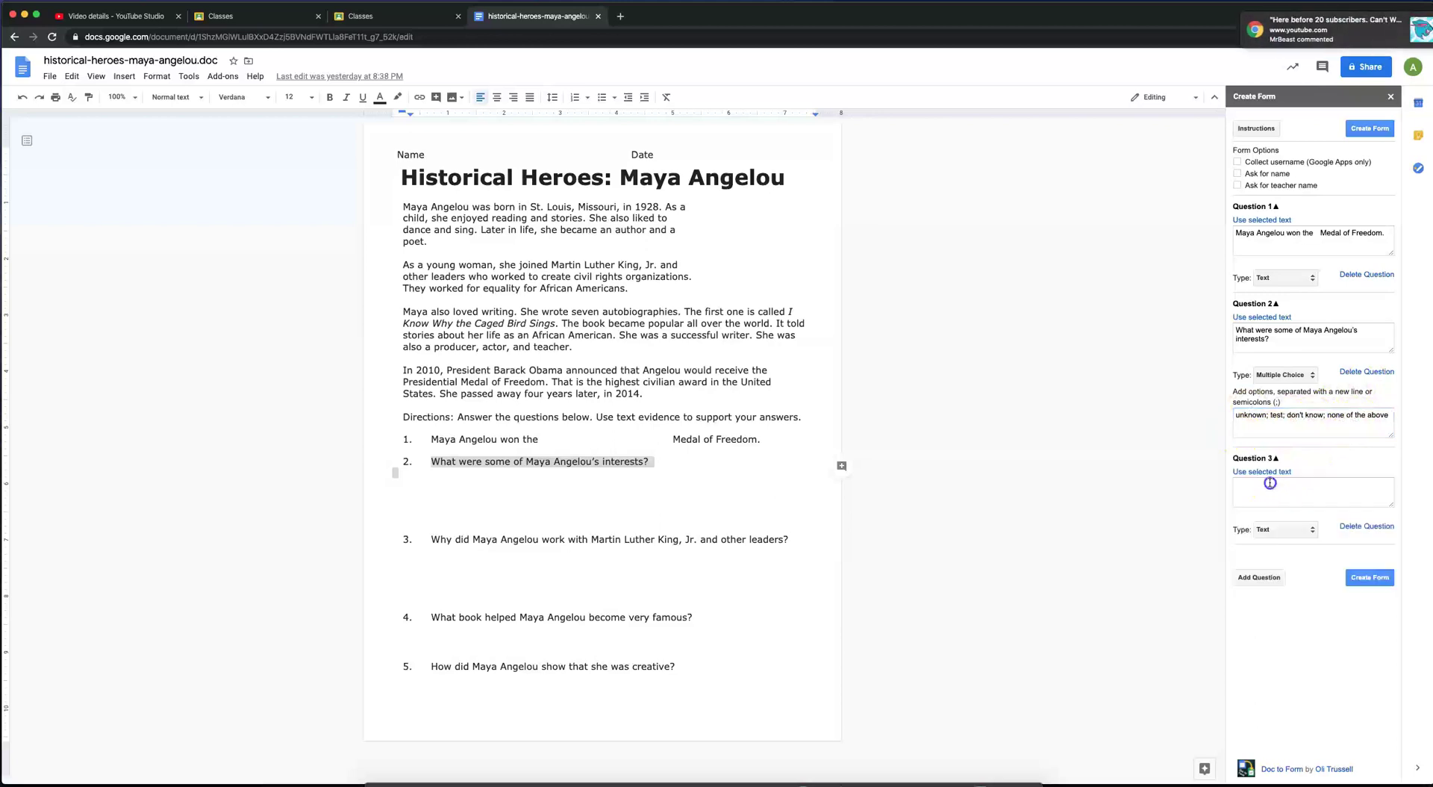
pyautogui.moveTo(431, 539); pyautogui.dragTo(781, 544)
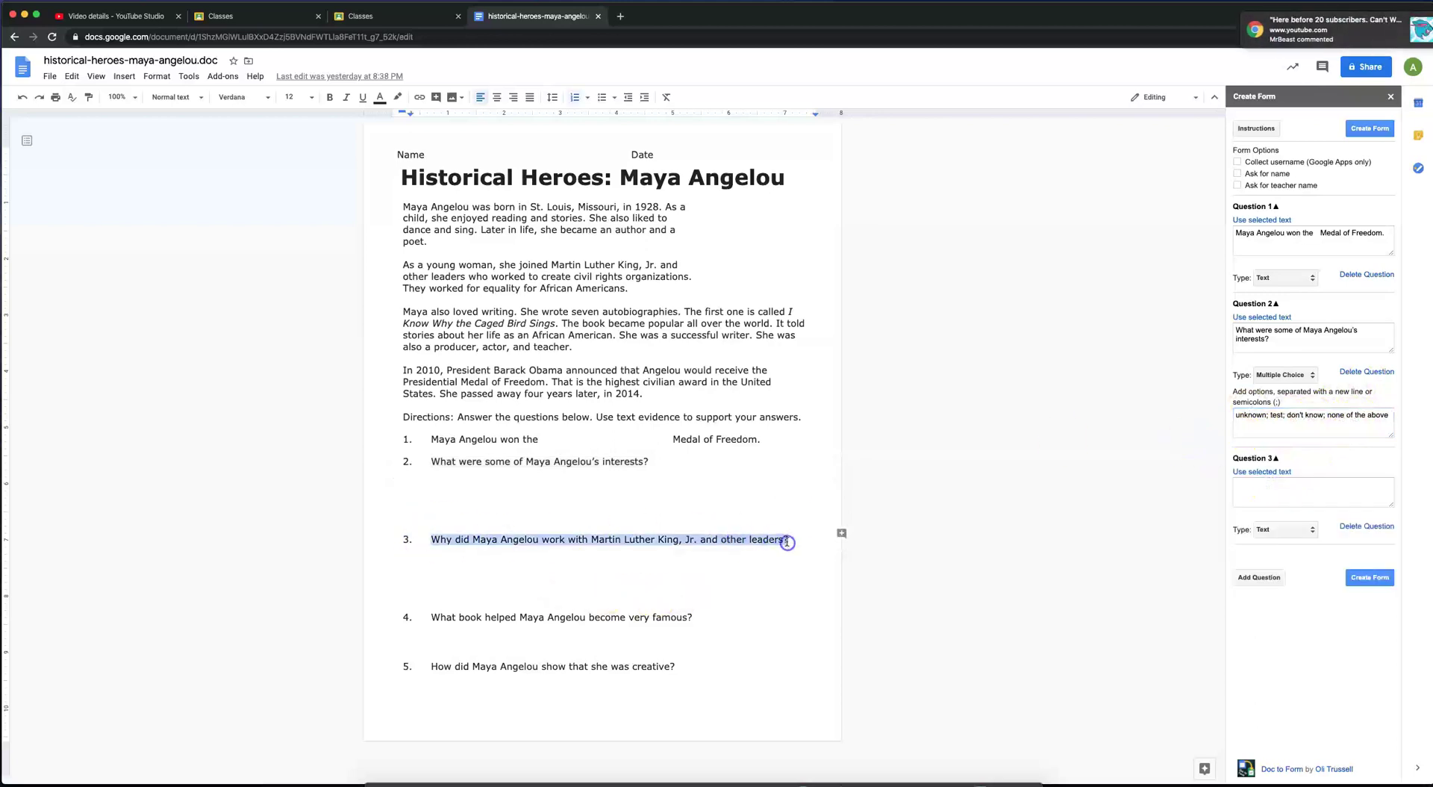
pyautogui.click(1263, 472)
pyautogui.click(1282, 529)
pyautogui.click(1287, 538)
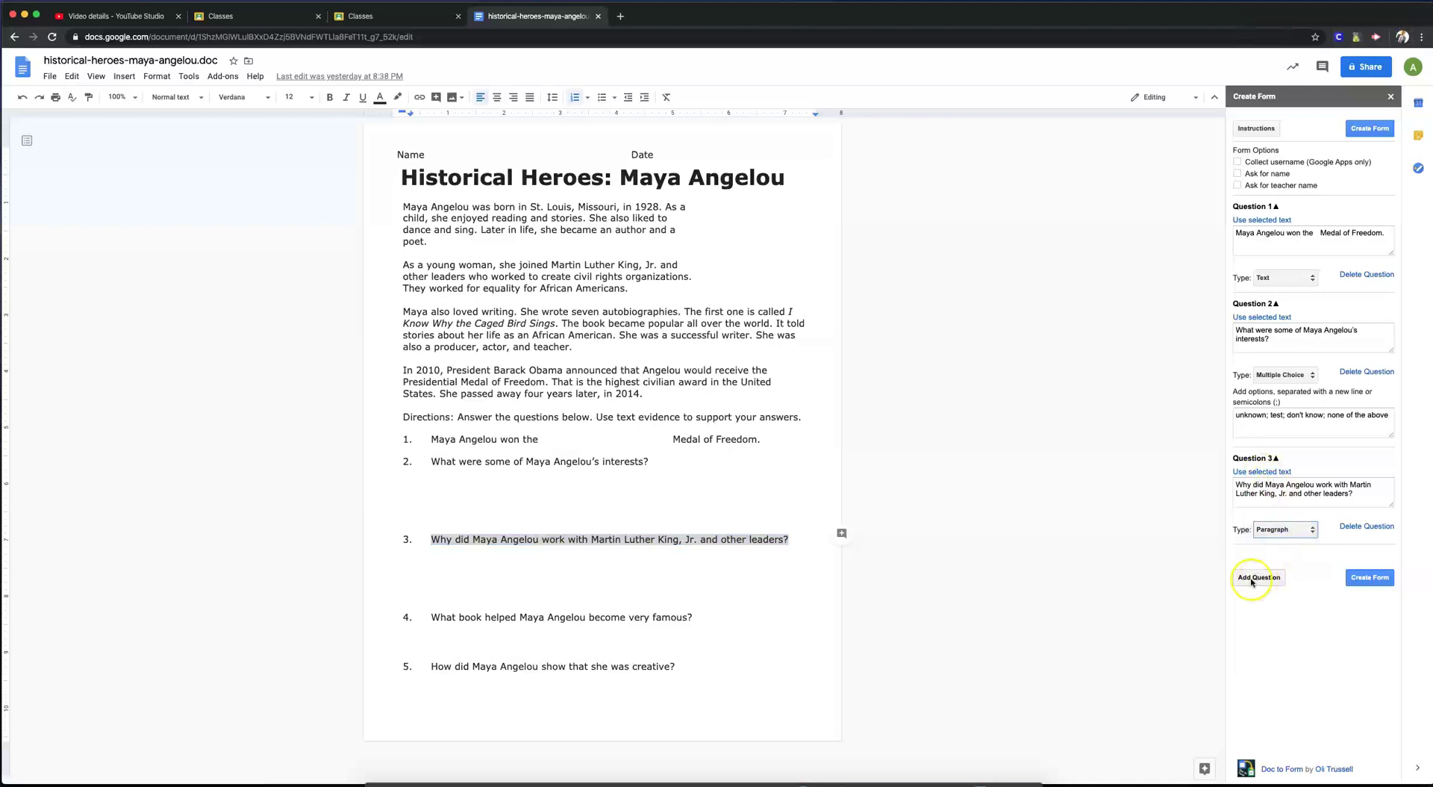
# - Add question 4 as multiple choice with yes; no; maybe, and start a blank Question 5
pyautogui.click(1257, 577)
pyautogui.moveTo(432, 617); pyautogui.dragTo(690, 615)
pyautogui.click(1261, 569)
pyautogui.click(1282, 629)
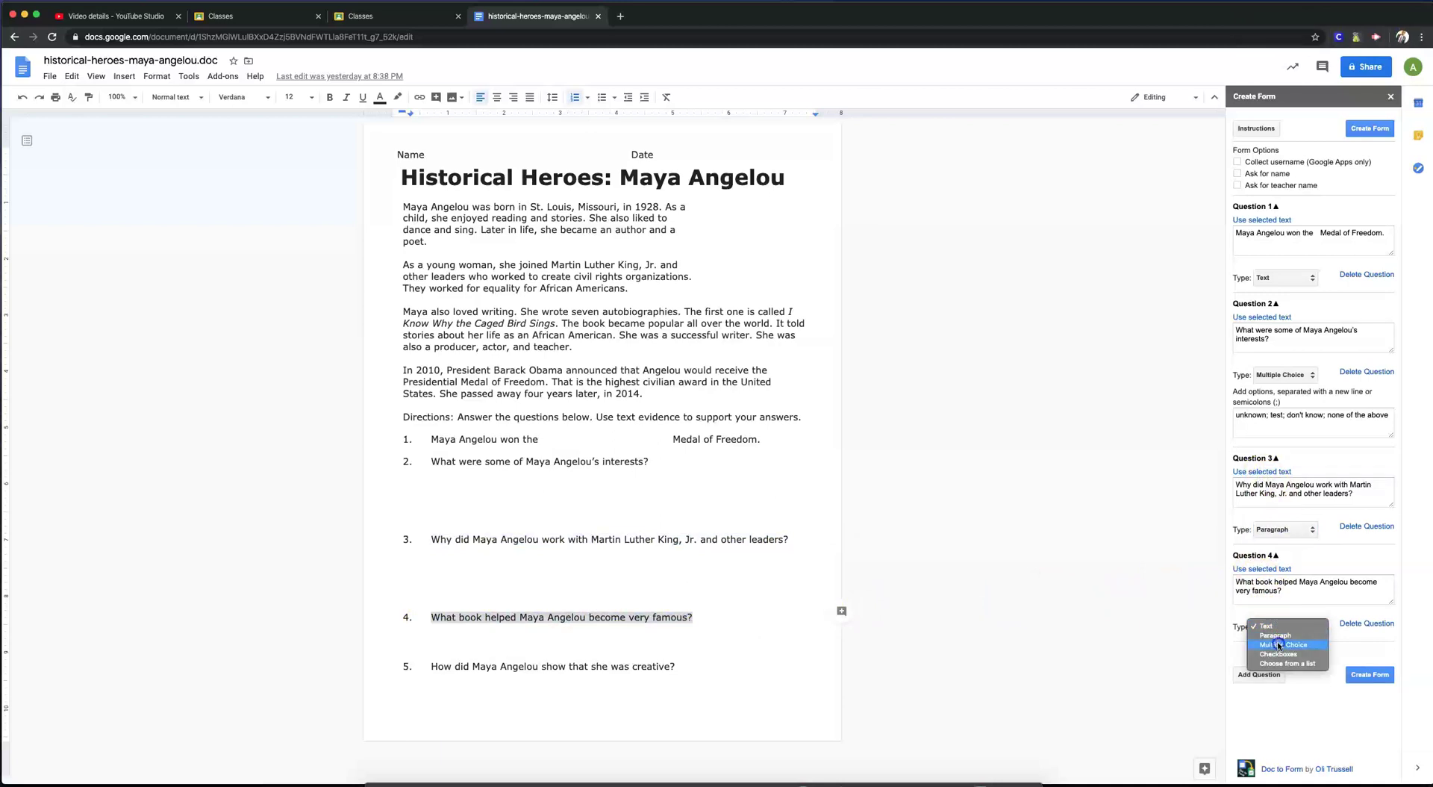
pyautogui.click(1278, 645)
pyautogui.click(1259, 677)
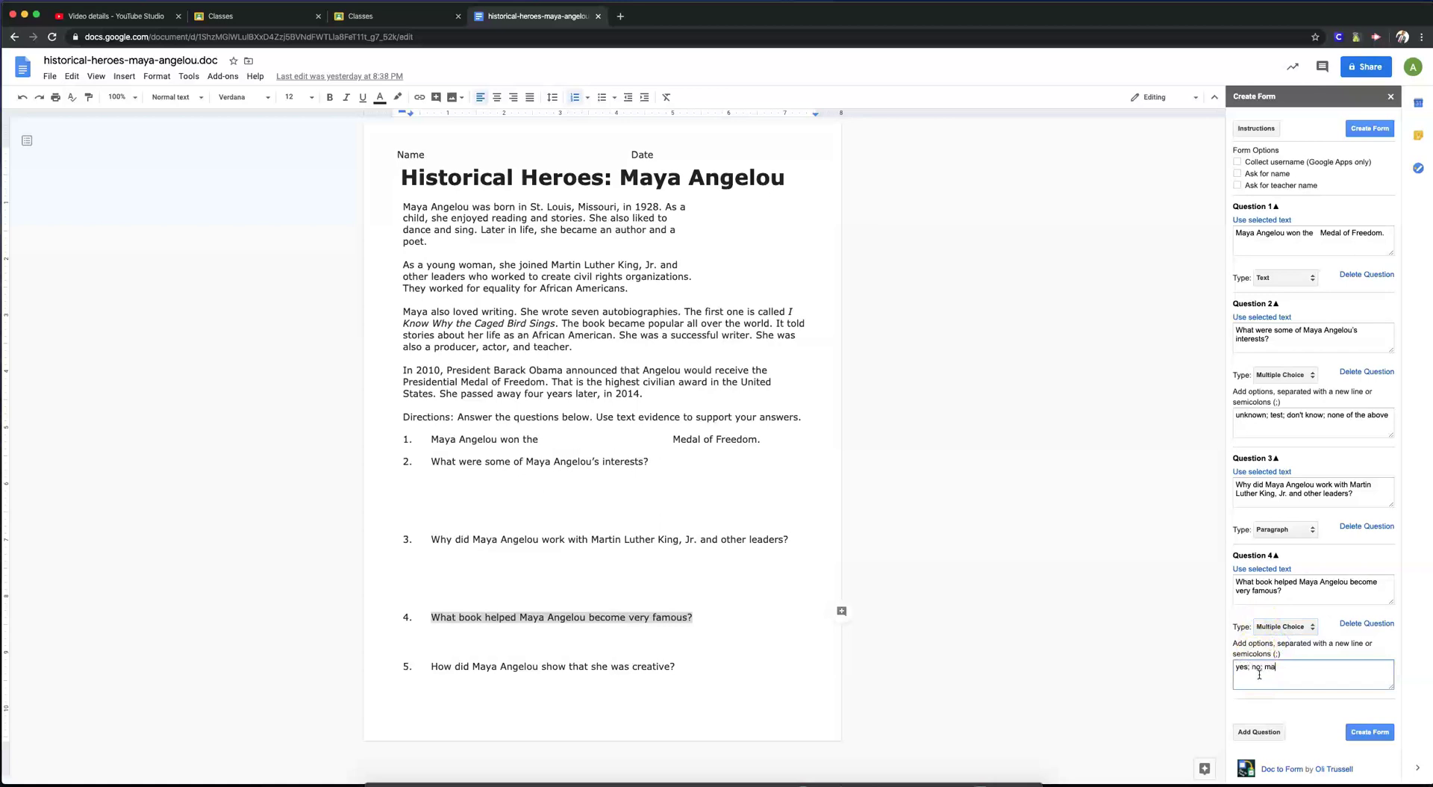
pyautogui.click(1261, 733)
pyautogui.moveTo(435, 666); pyautogui.dragTo(697, 671)
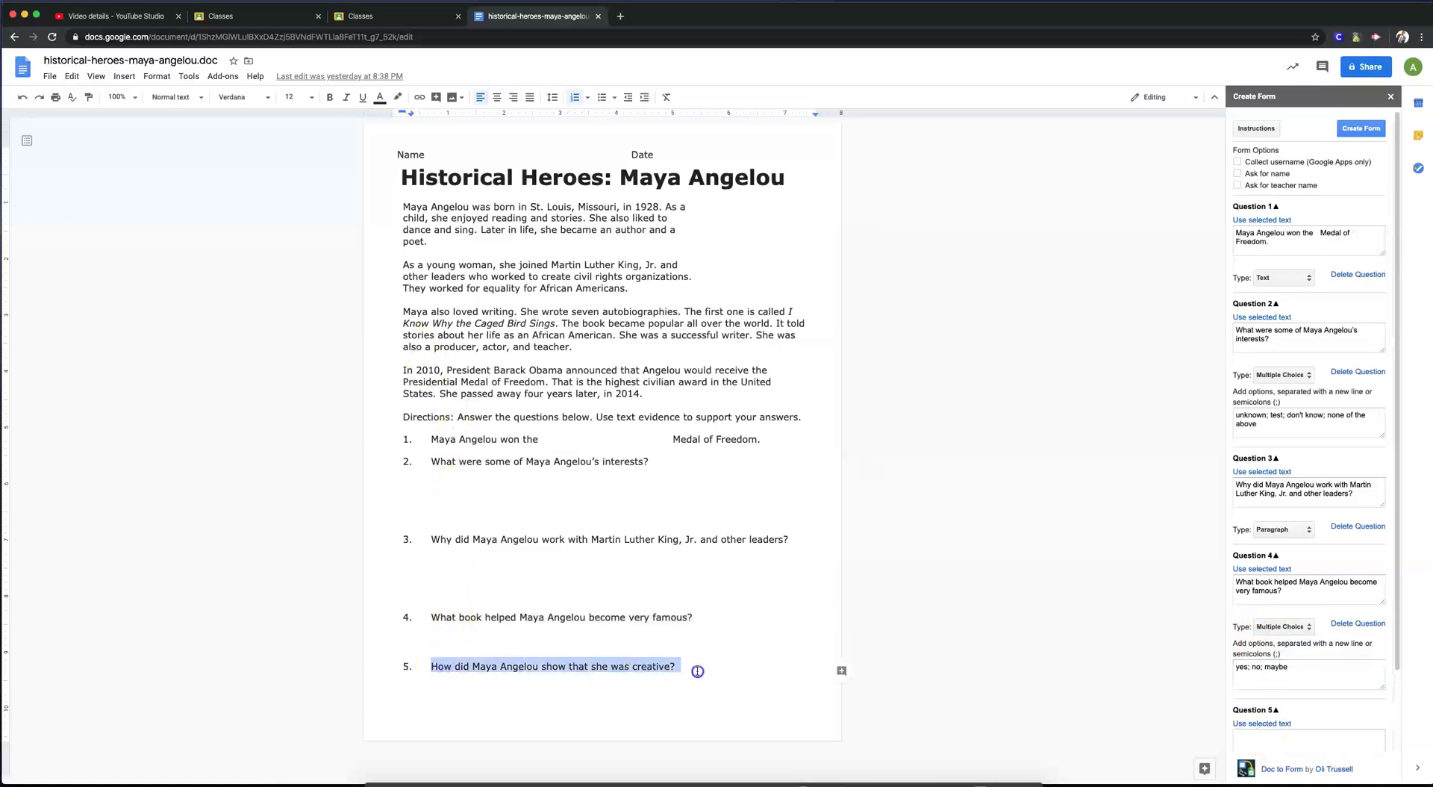
# - Add the creativity question as short-text Question 5 and generate 'historical-heroes-maya-angelou.doc Form'
pyautogui.click(1261, 723)
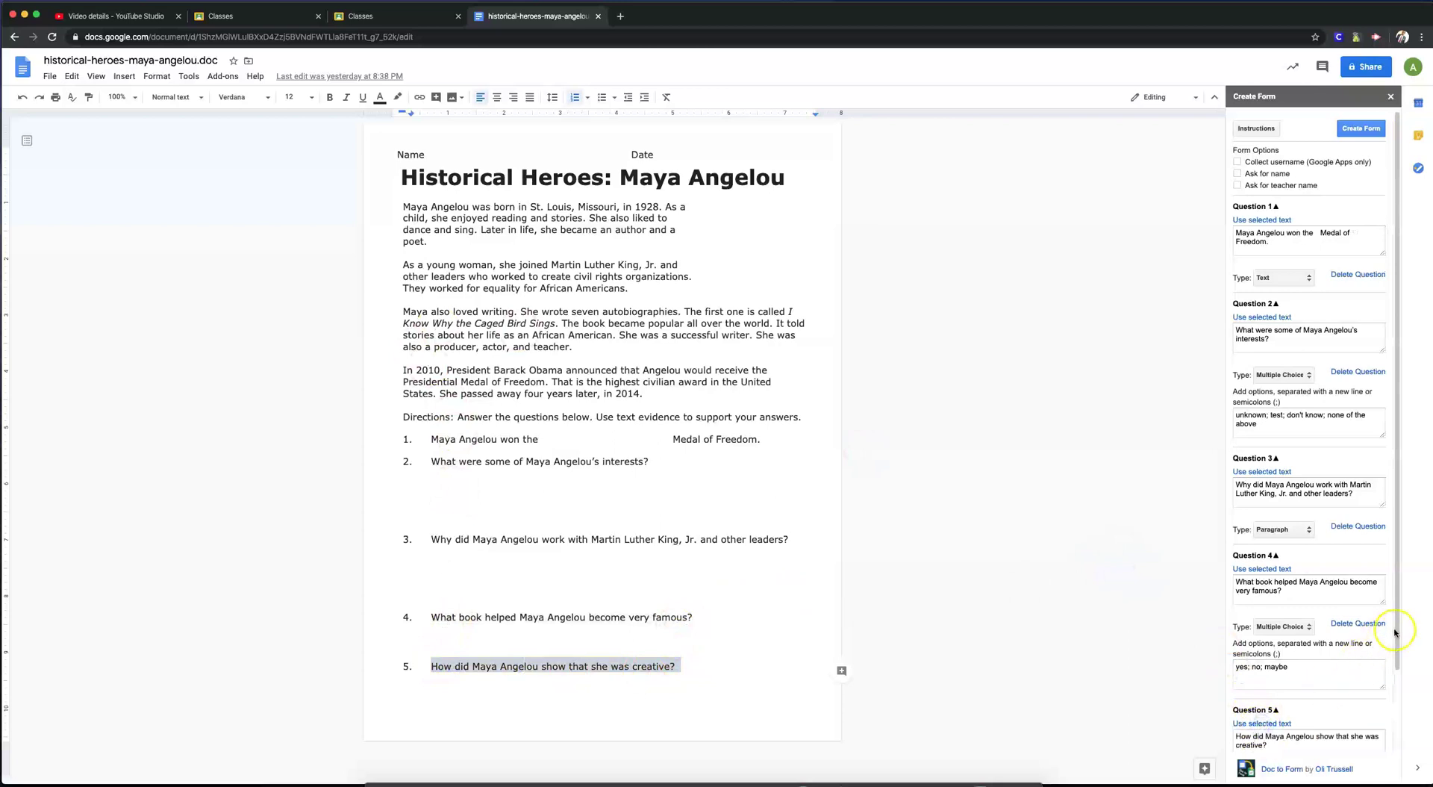
pyautogui.scroll(-2, 1388, 671)
pyautogui.click(1279, 693)
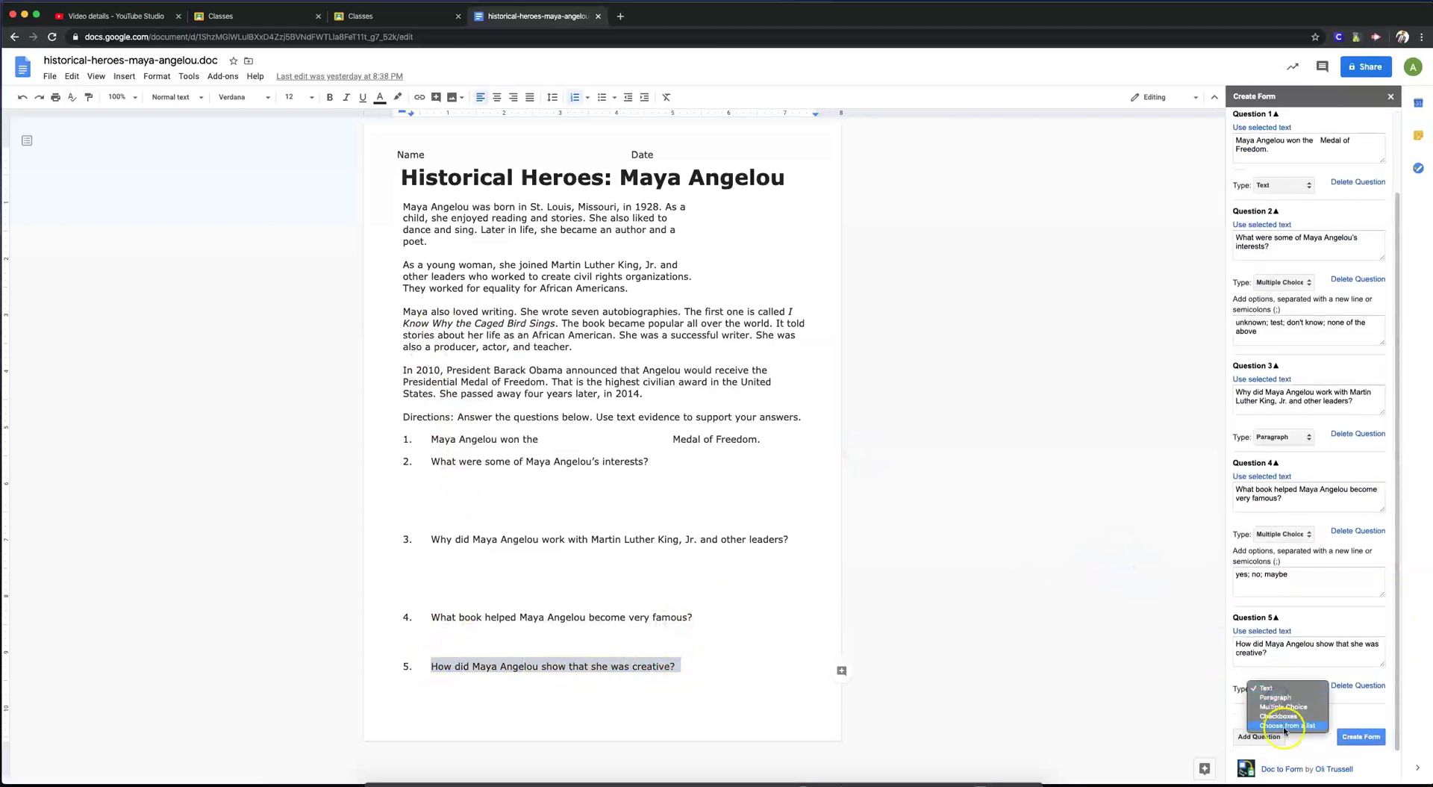
pyautogui.click(1267, 687)
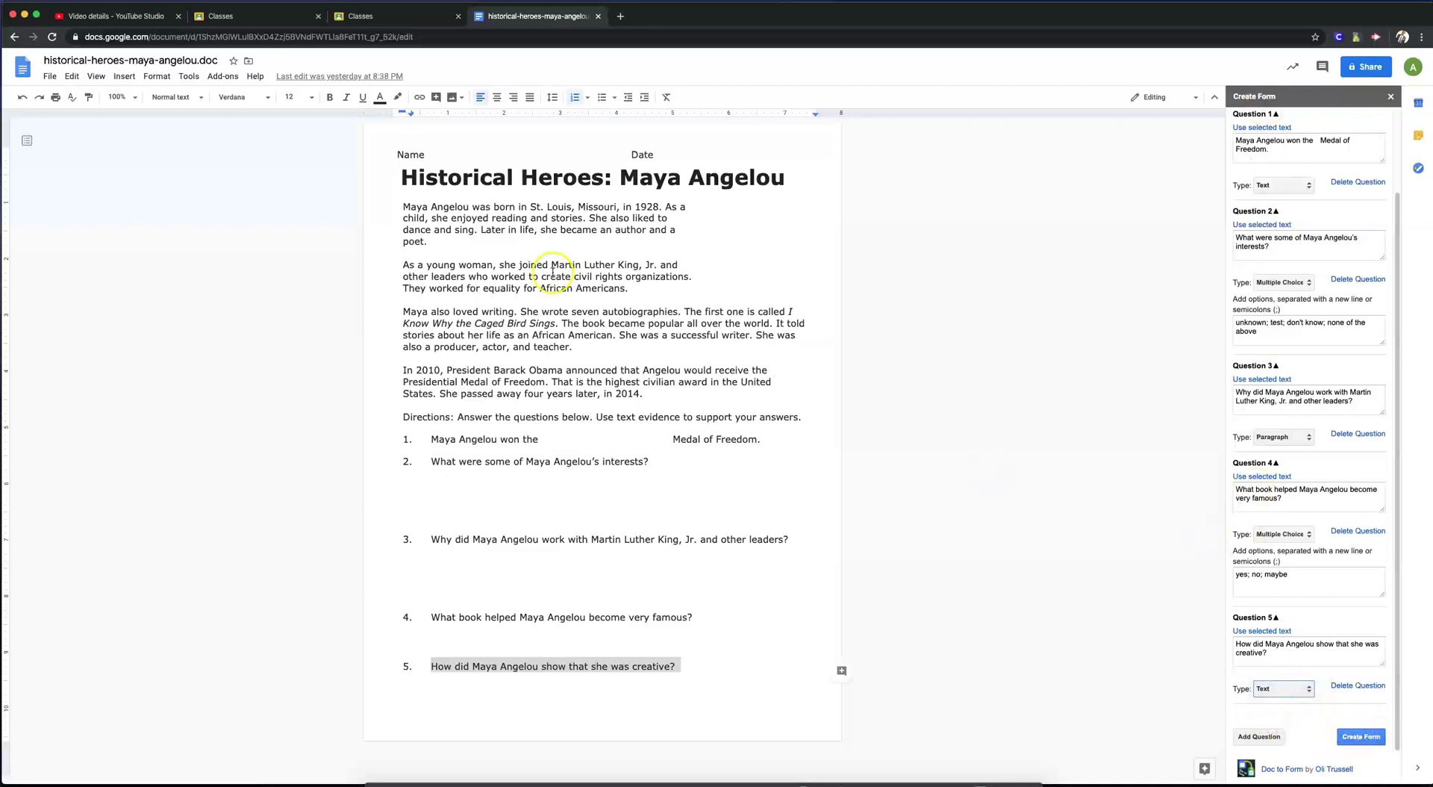
pyautogui.click(1361, 737)
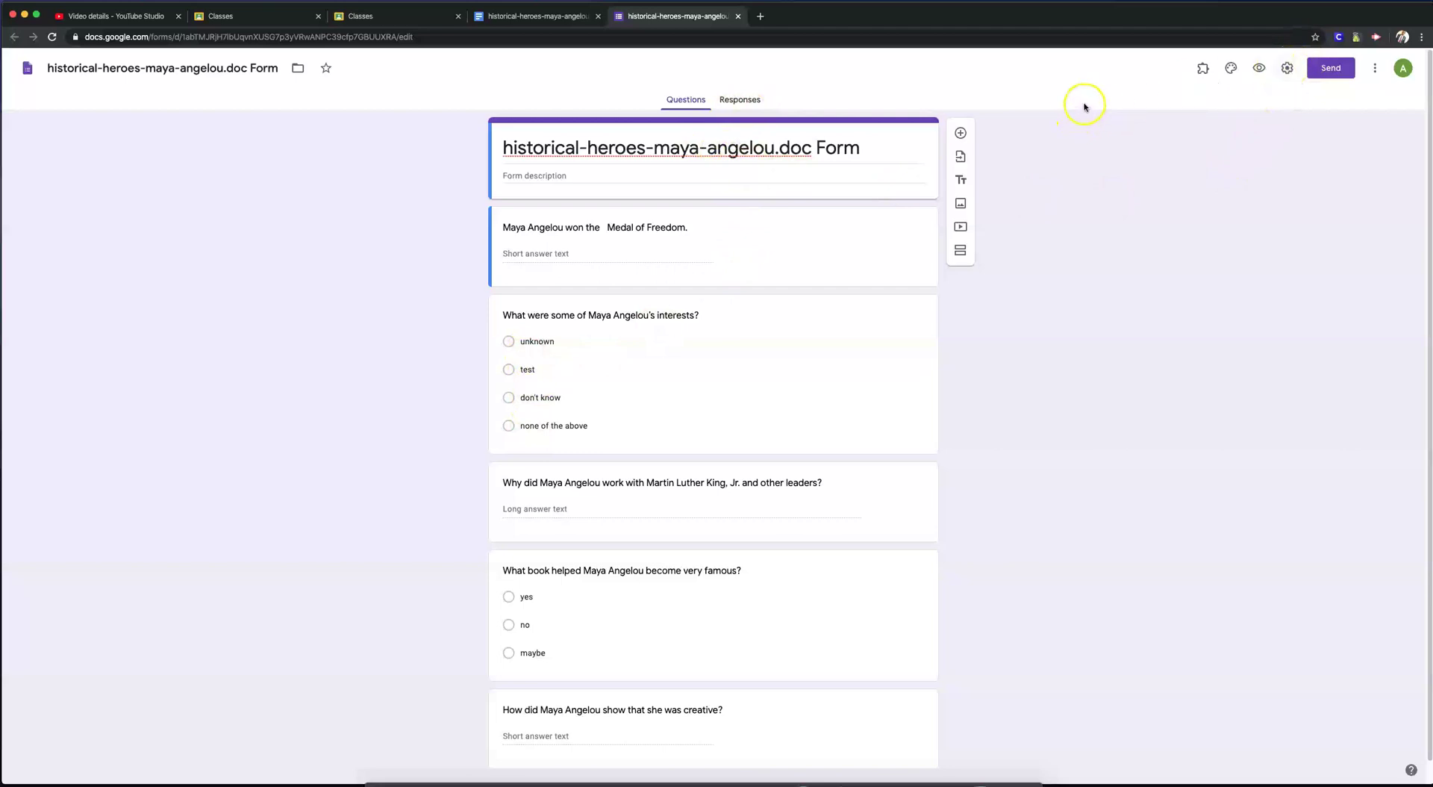
# - Switch on Make this a quiz in the form's Quizzes settings and save
pyautogui.click(1288, 73)
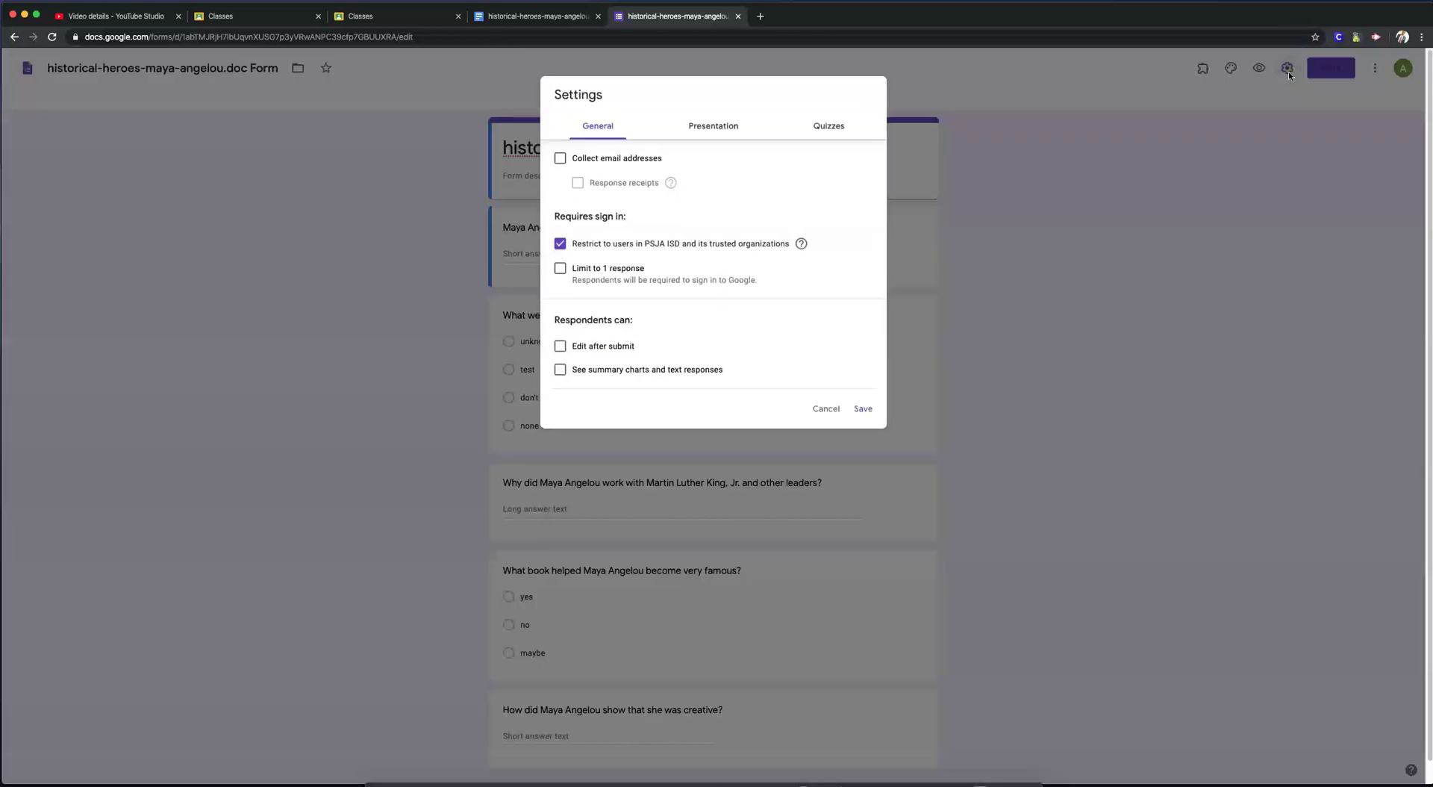
pyautogui.click(829, 126)
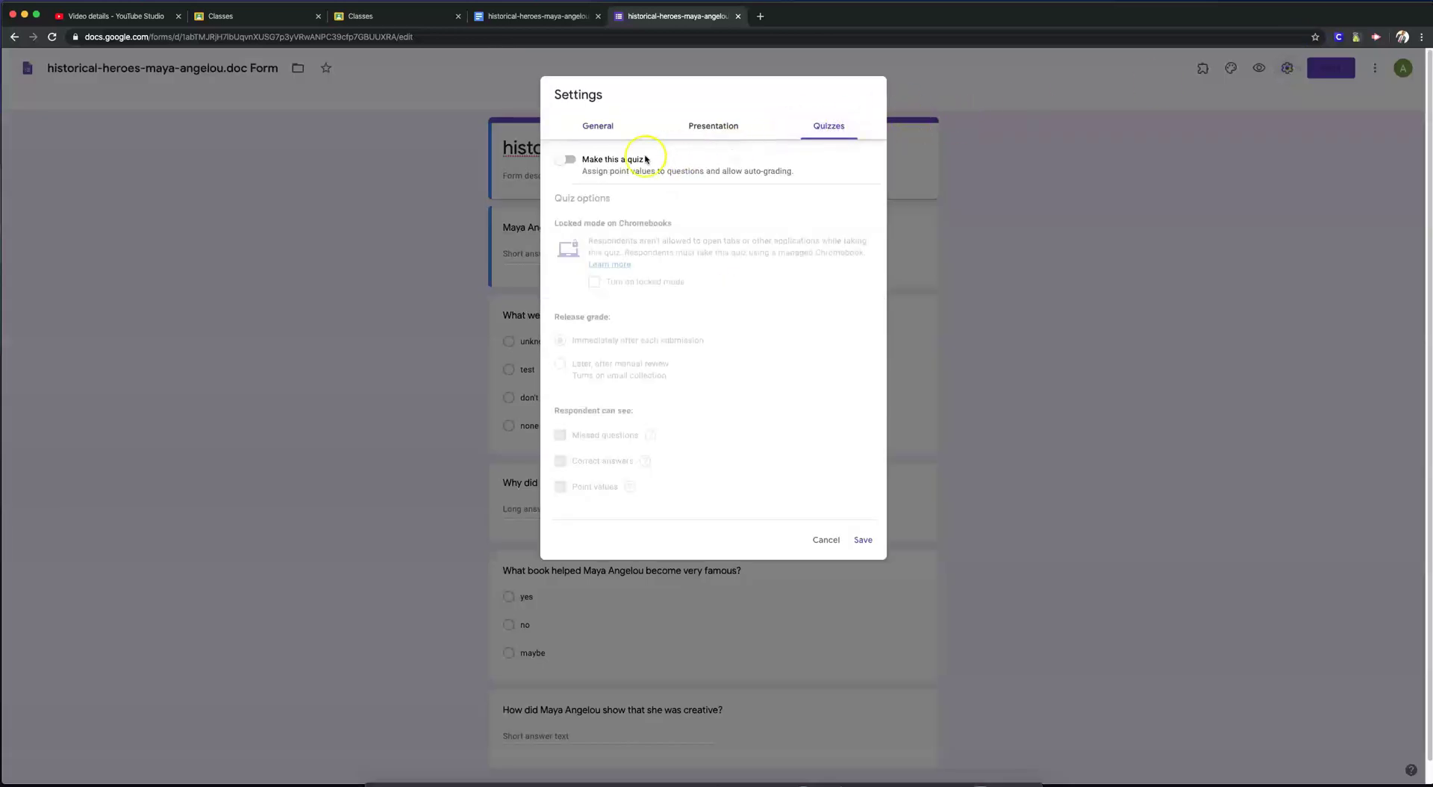
pyautogui.click(571, 162)
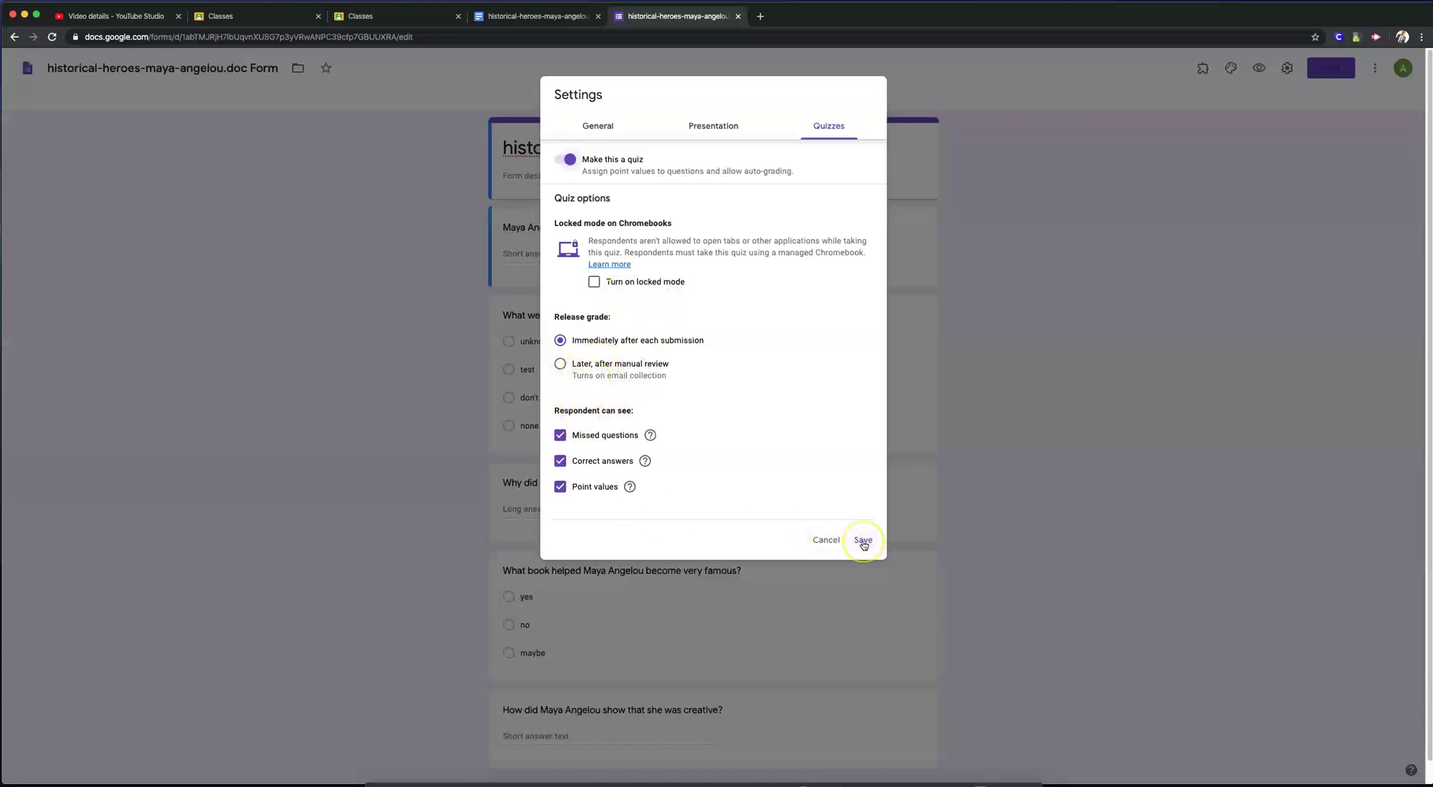
pyautogui.click(863, 541)
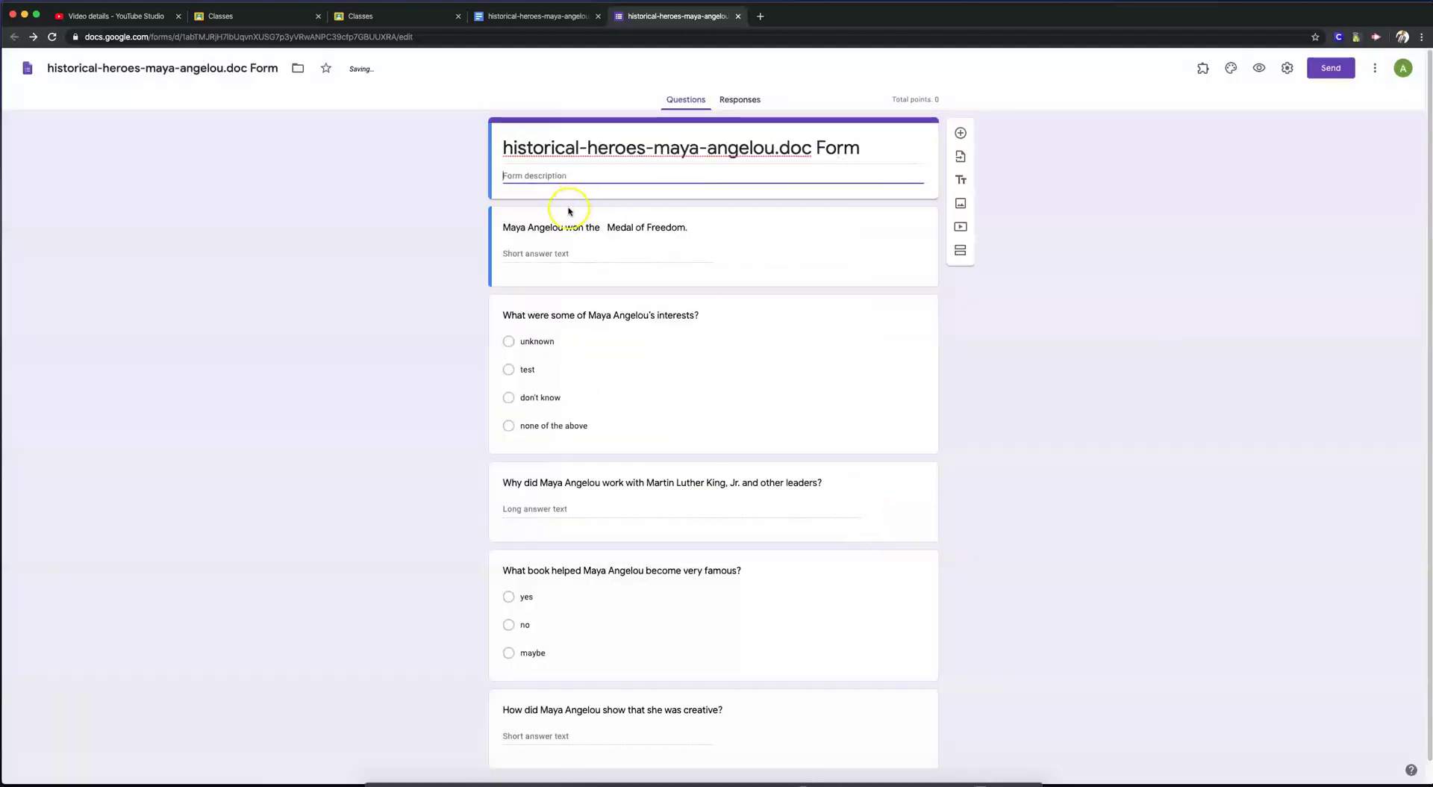
# - Key the interests question to 'none of the above', worth 10 points
pyautogui.click(566, 316)
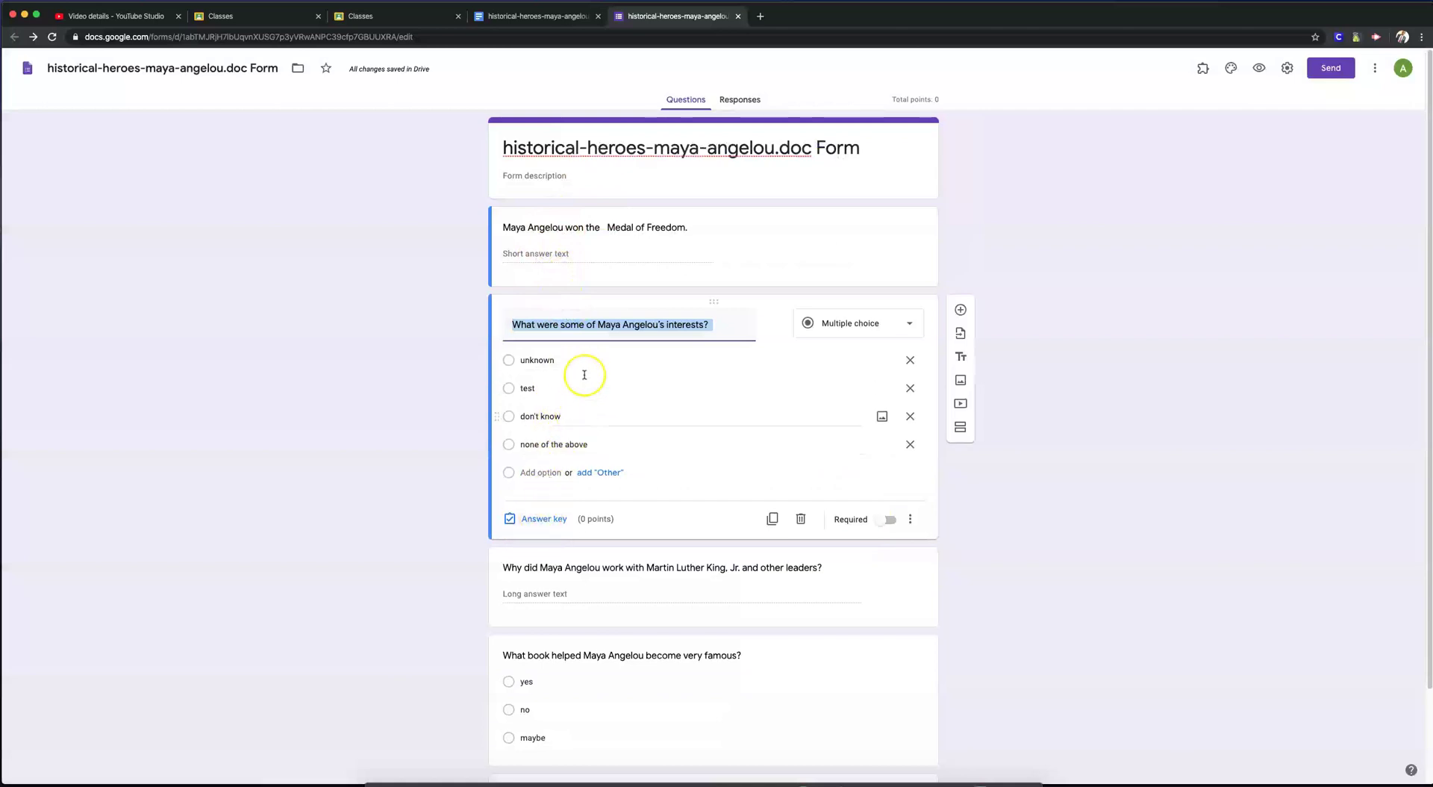
pyautogui.click(544, 520)
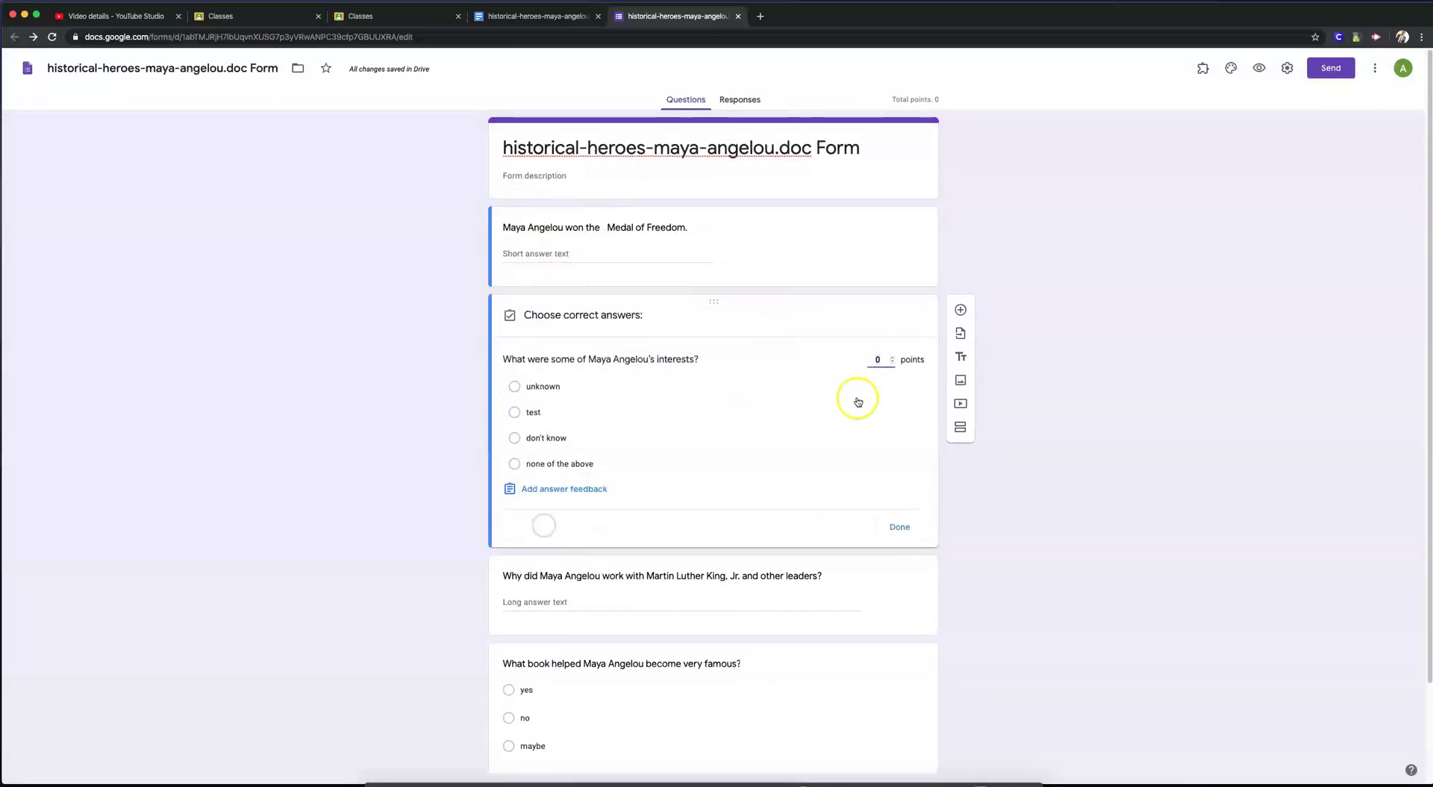
pyautogui.click(873, 355)
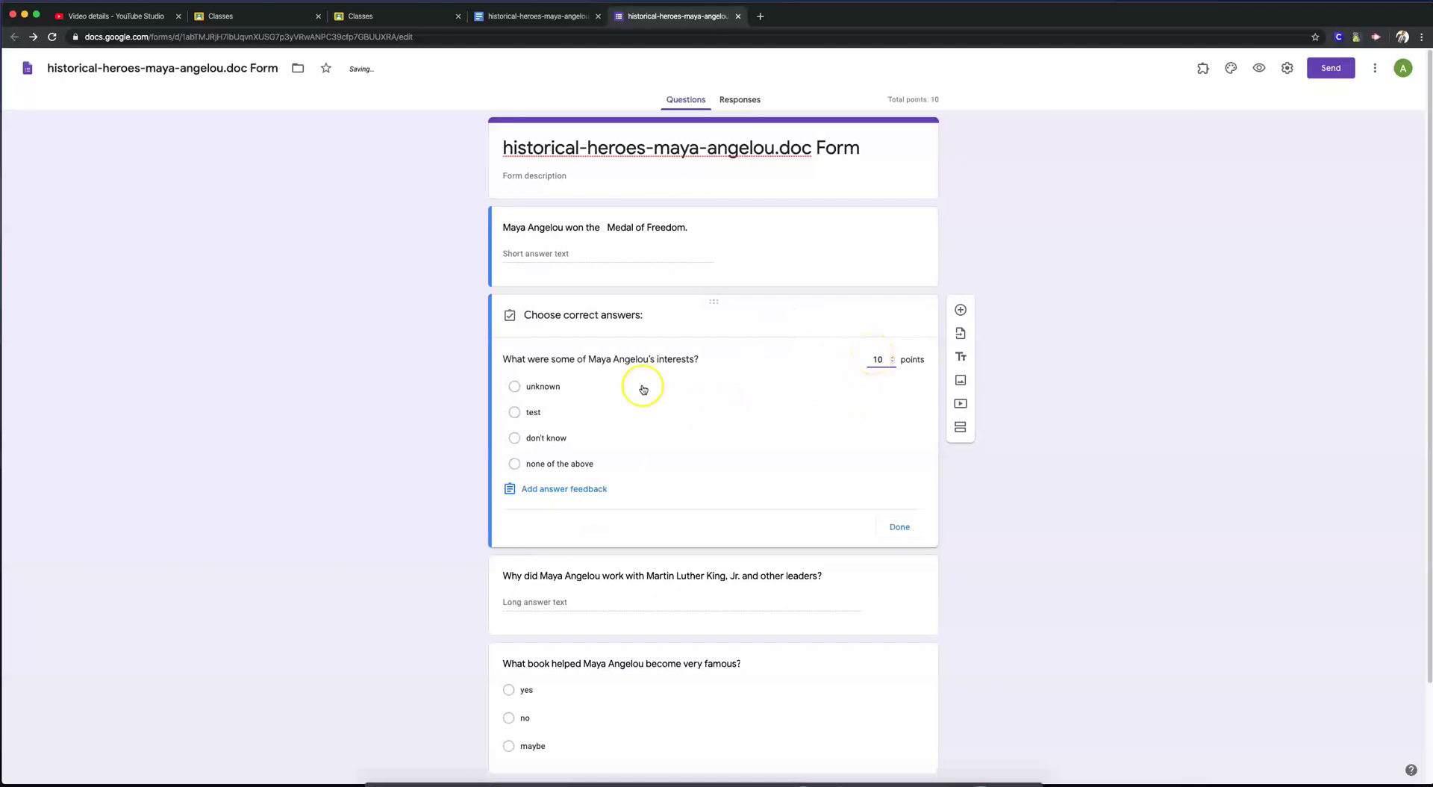
pyautogui.click(634, 467)
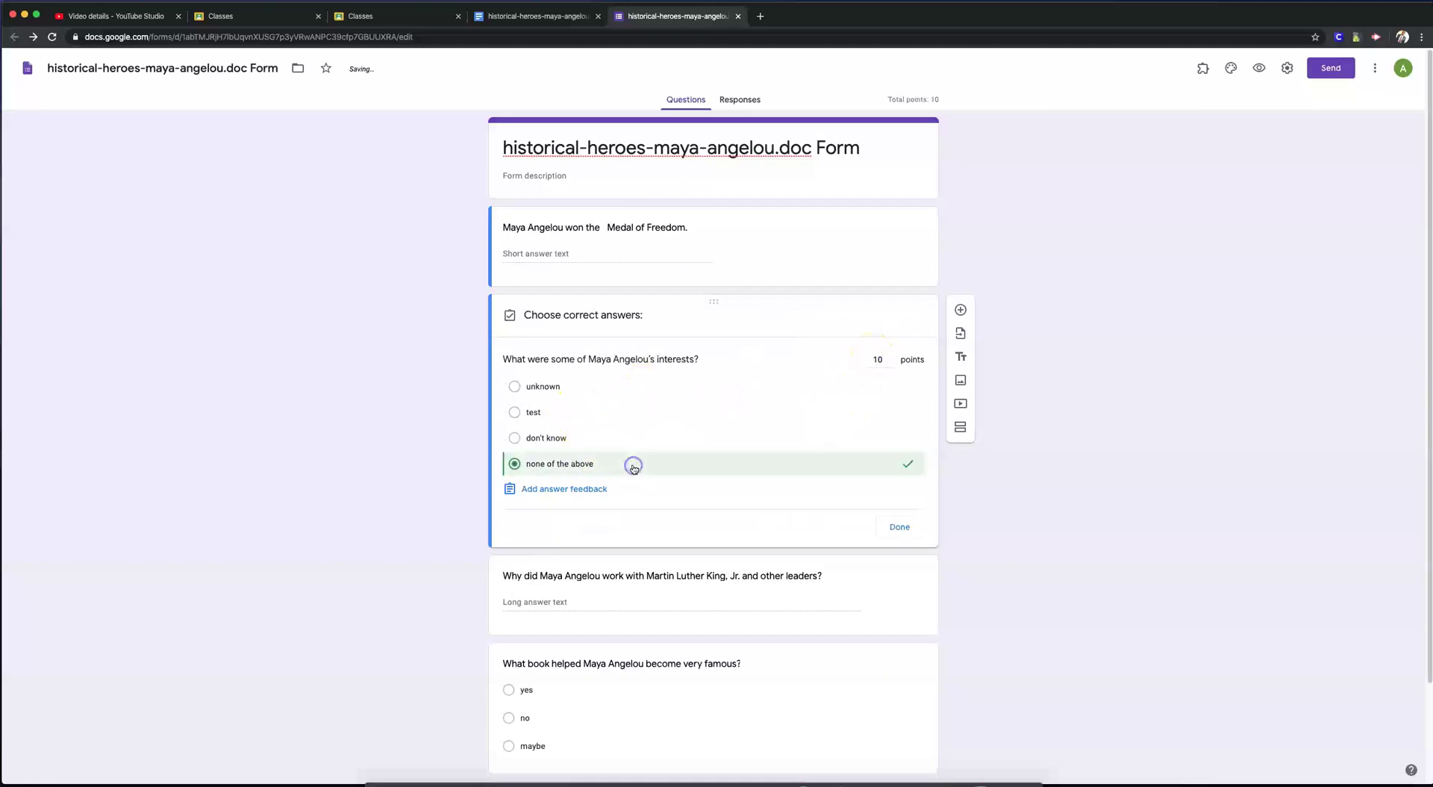
pyautogui.click(916, 533)
# - Make the Medal of Freedom question required and worth 10 points
pyautogui.click(737, 231)
pyautogui.click(889, 327)
pyautogui.click(538, 327)
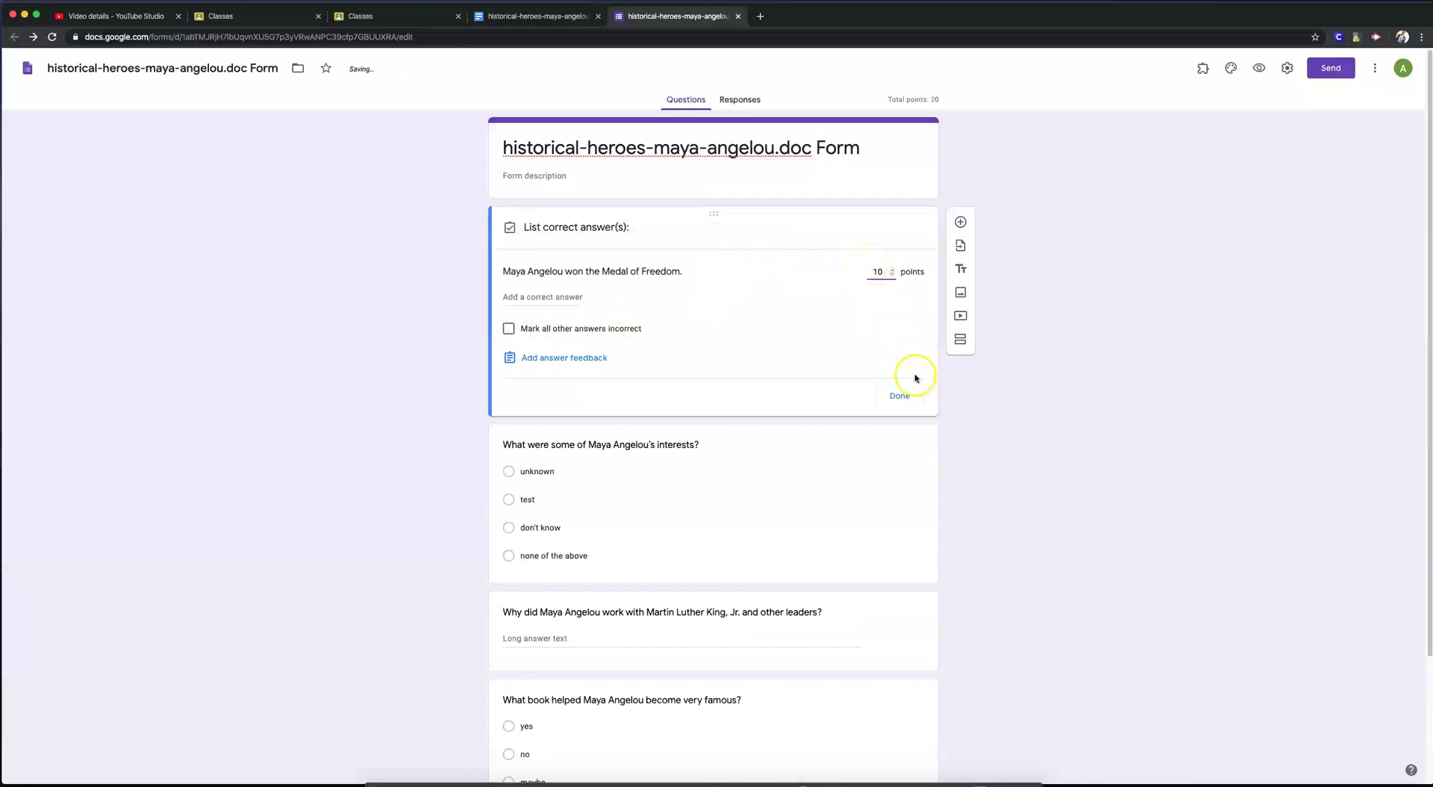
pyautogui.click(900, 396)
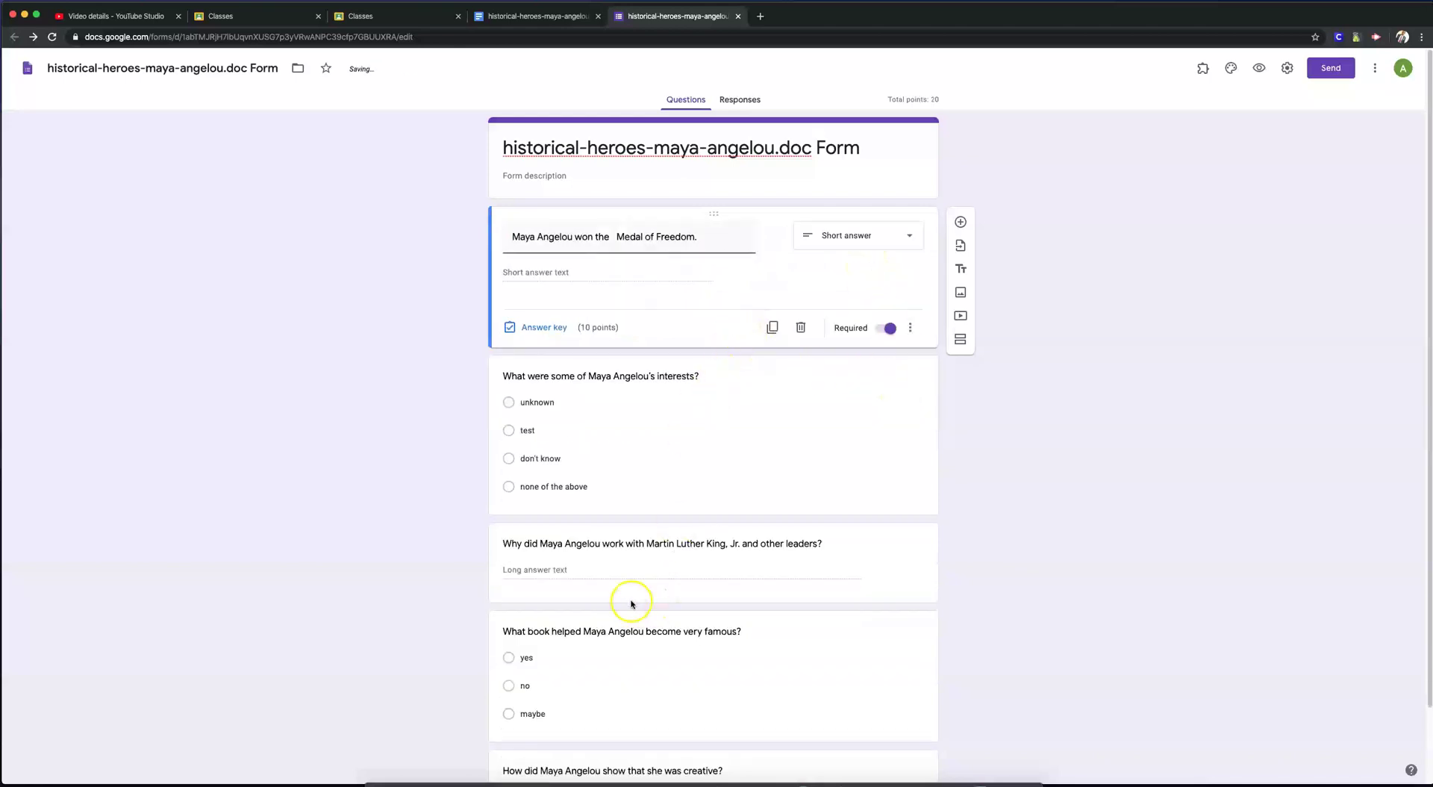
pyautogui.click(637, 550)
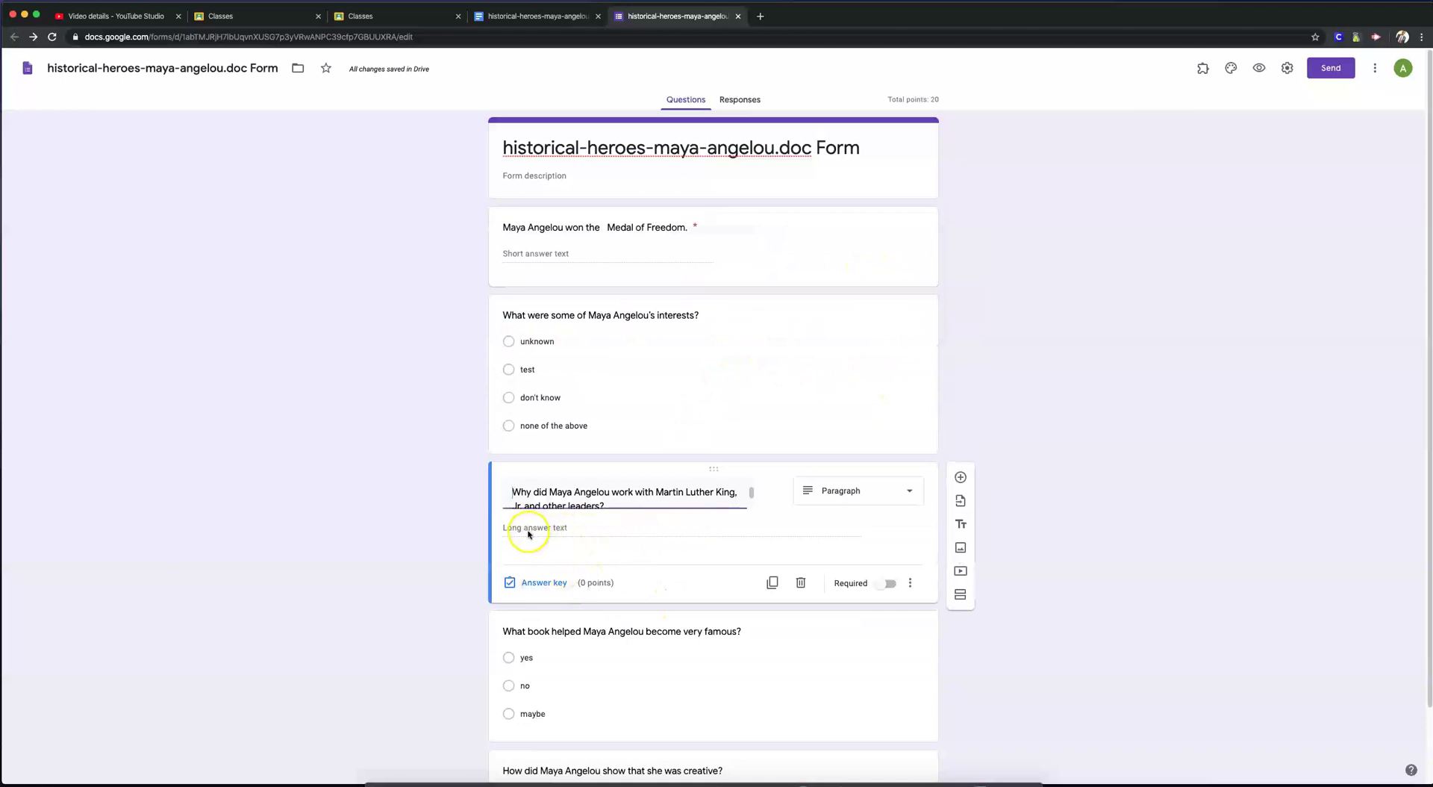
# - Make the Martin Luther King question required and worth 10 points
pyautogui.click(520, 582)
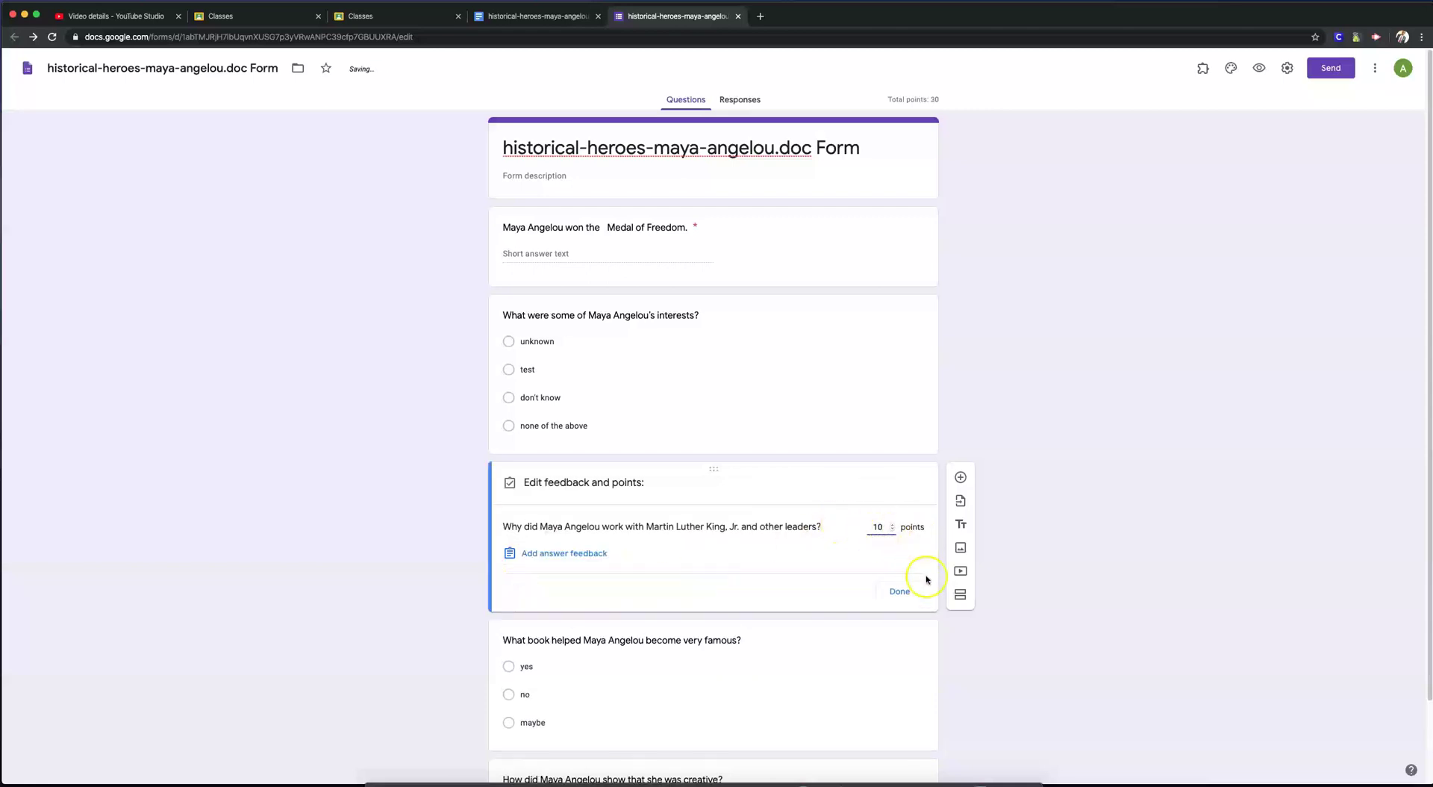
pyautogui.click(899, 591)
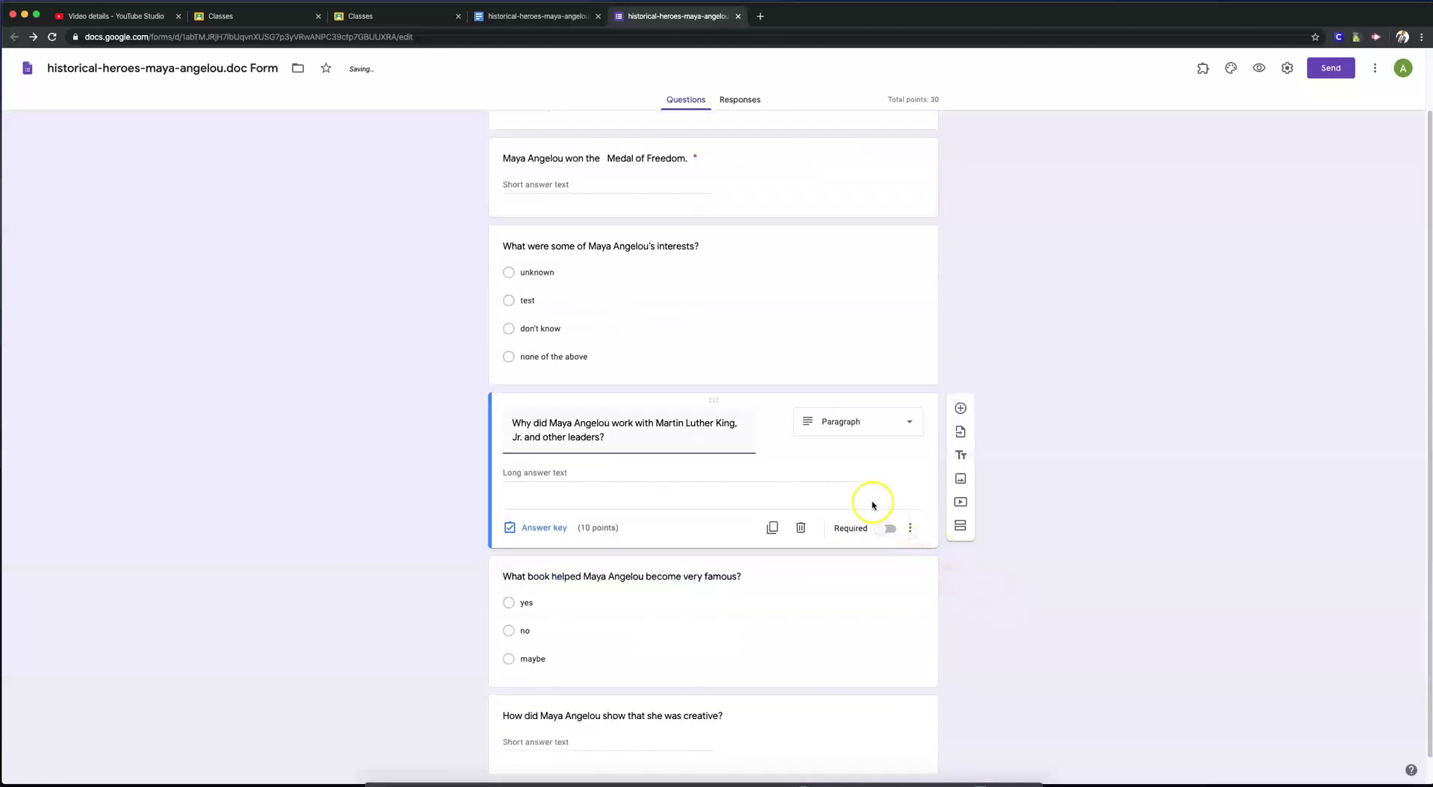
pyautogui.click(890, 527)
pyautogui.click(540, 527)
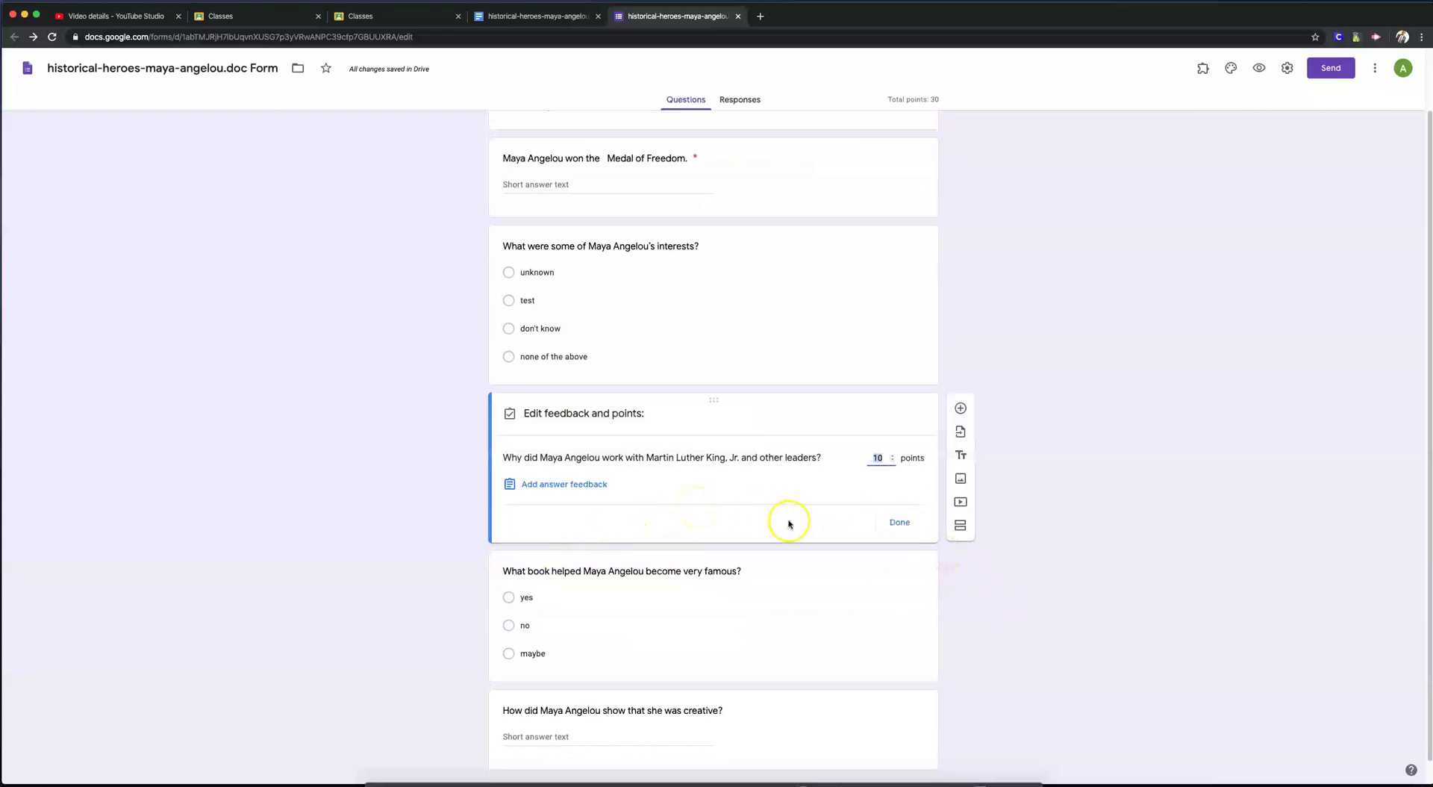
pyautogui.click(899, 522)
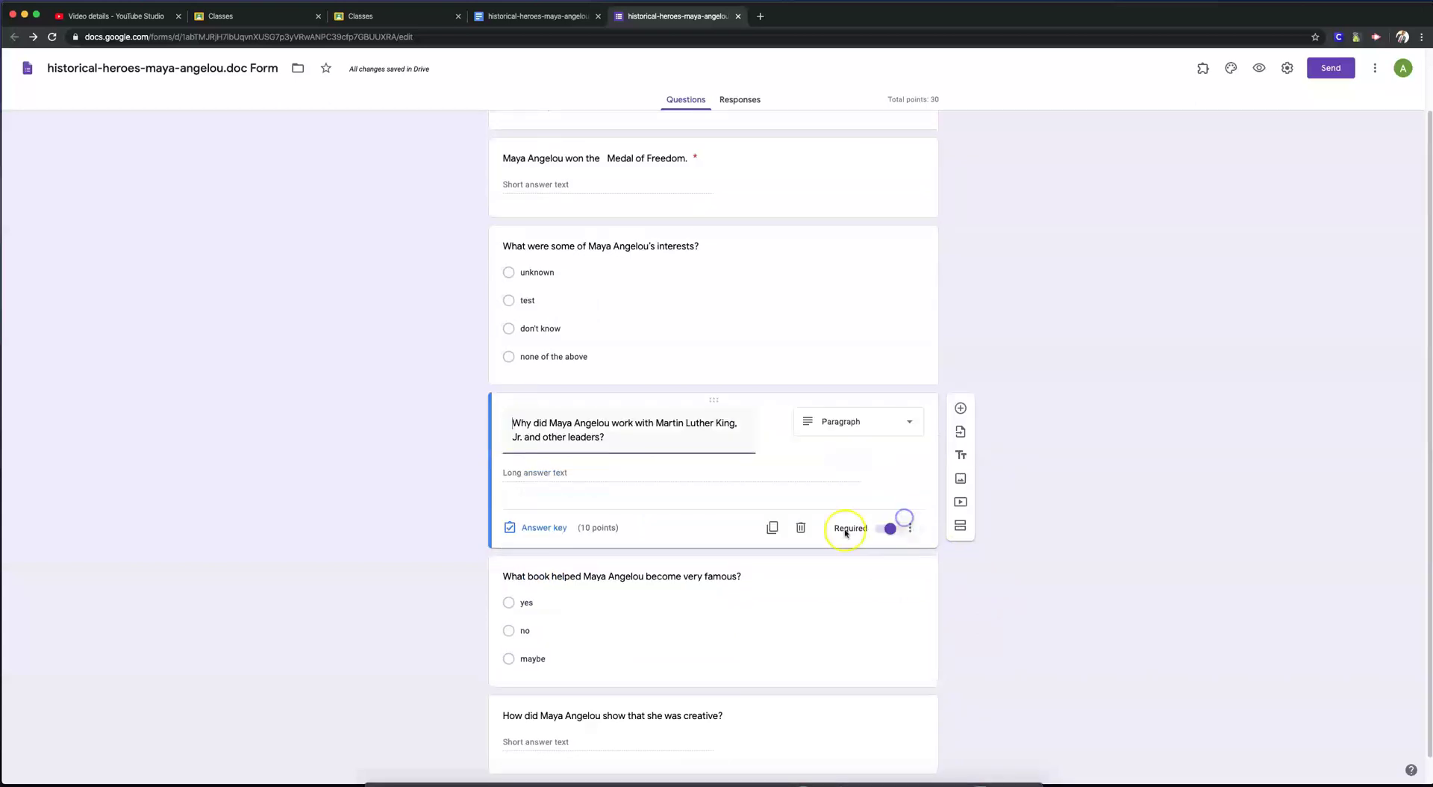
# - Make the book question required, worth 10 points, with 'maybe' as the correct answer
pyautogui.click(553, 577)
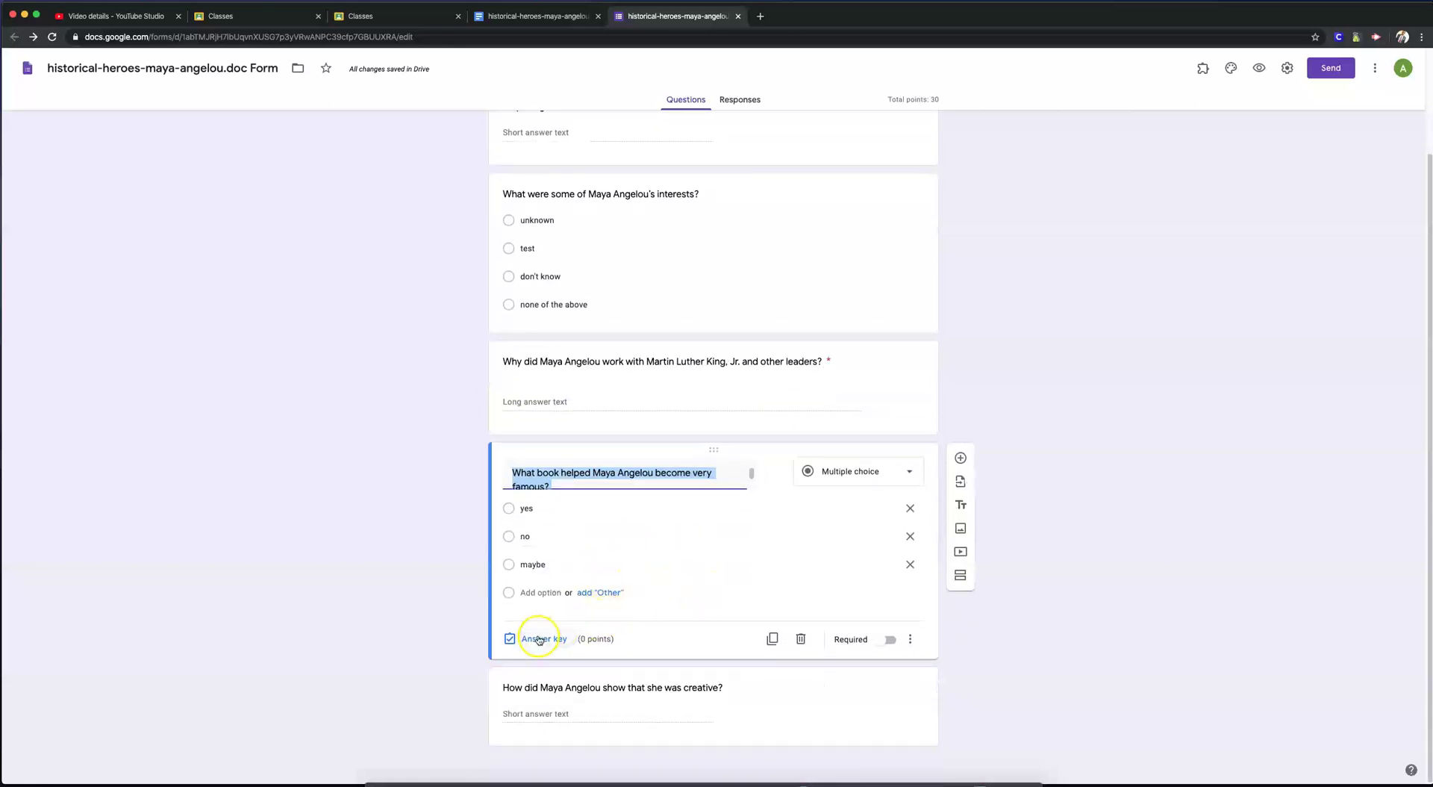
pyautogui.click(539, 639)
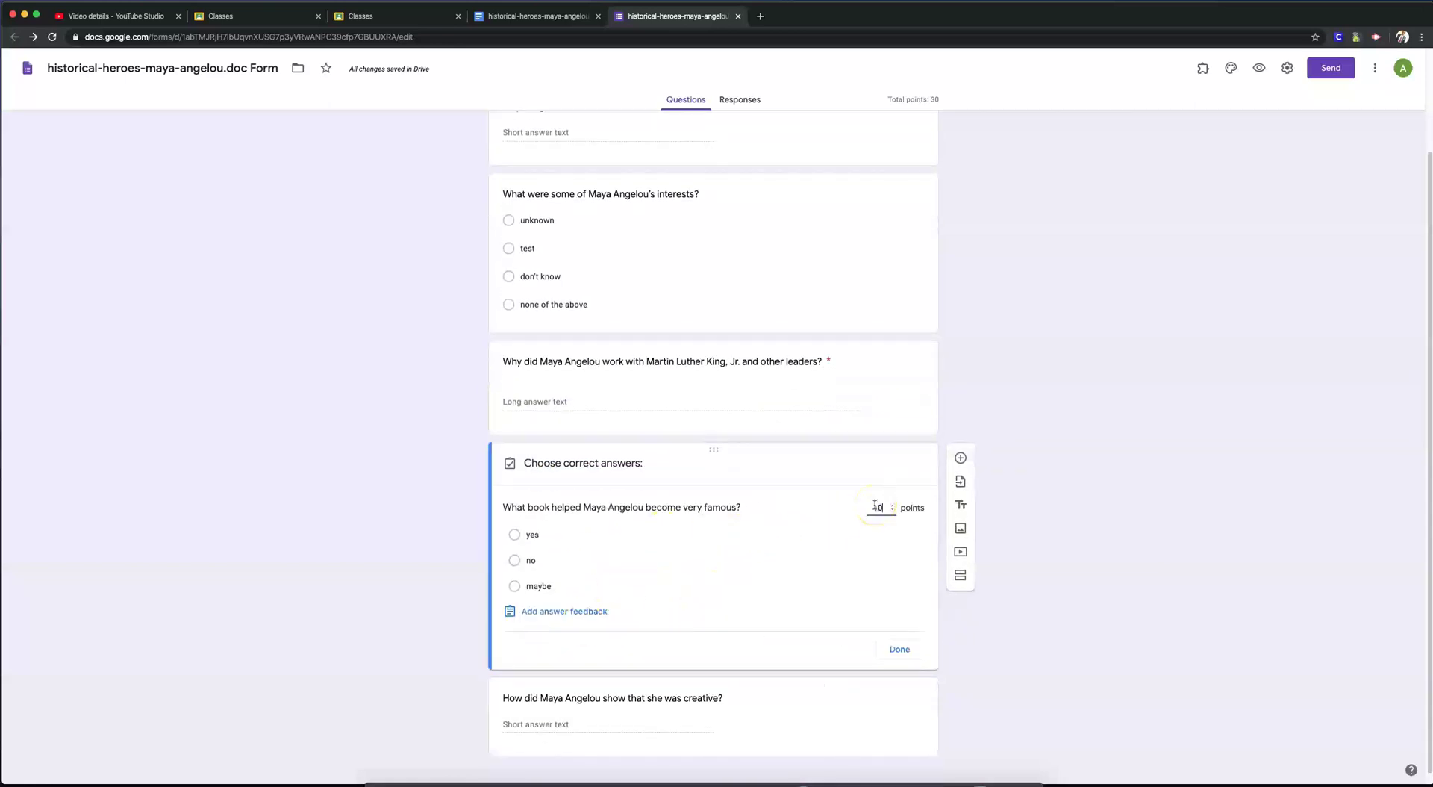
pyautogui.click(577, 590)
pyautogui.click(901, 646)
pyautogui.click(885, 639)
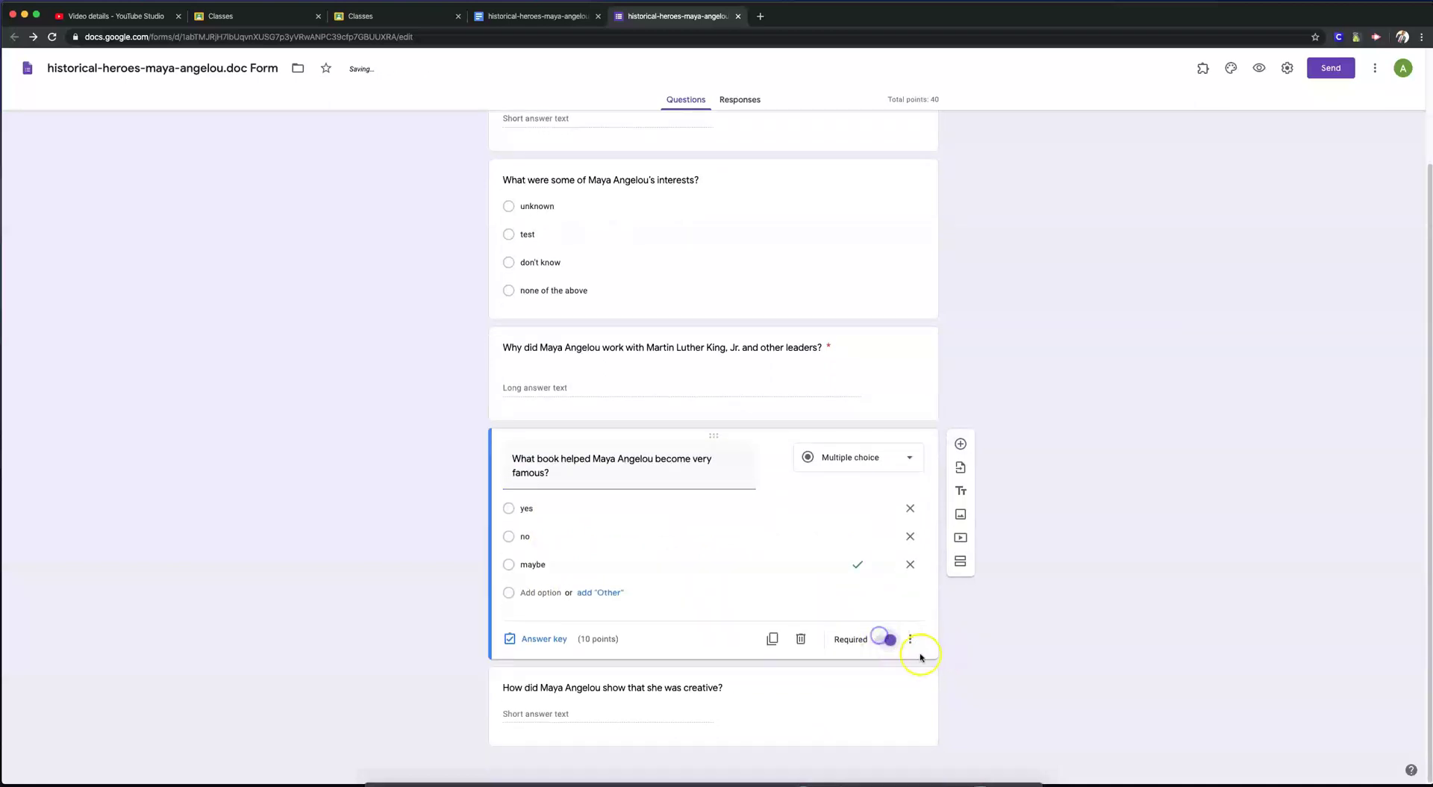
# - Make the creativity short-answer question required and worth 10 points, bringing the total to 50
pyautogui.click(685, 694)
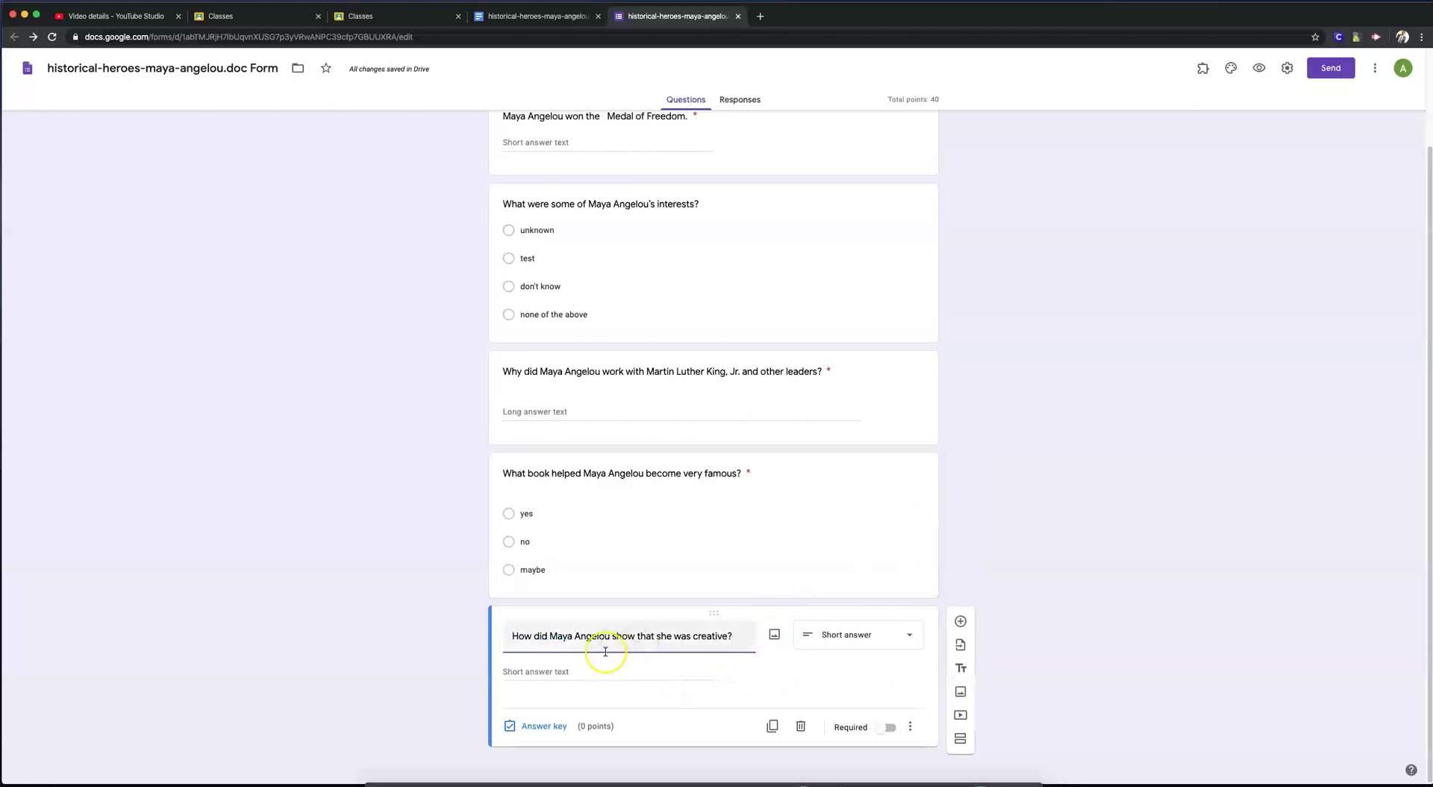
pyautogui.click(888, 726)
pyautogui.click(565, 726)
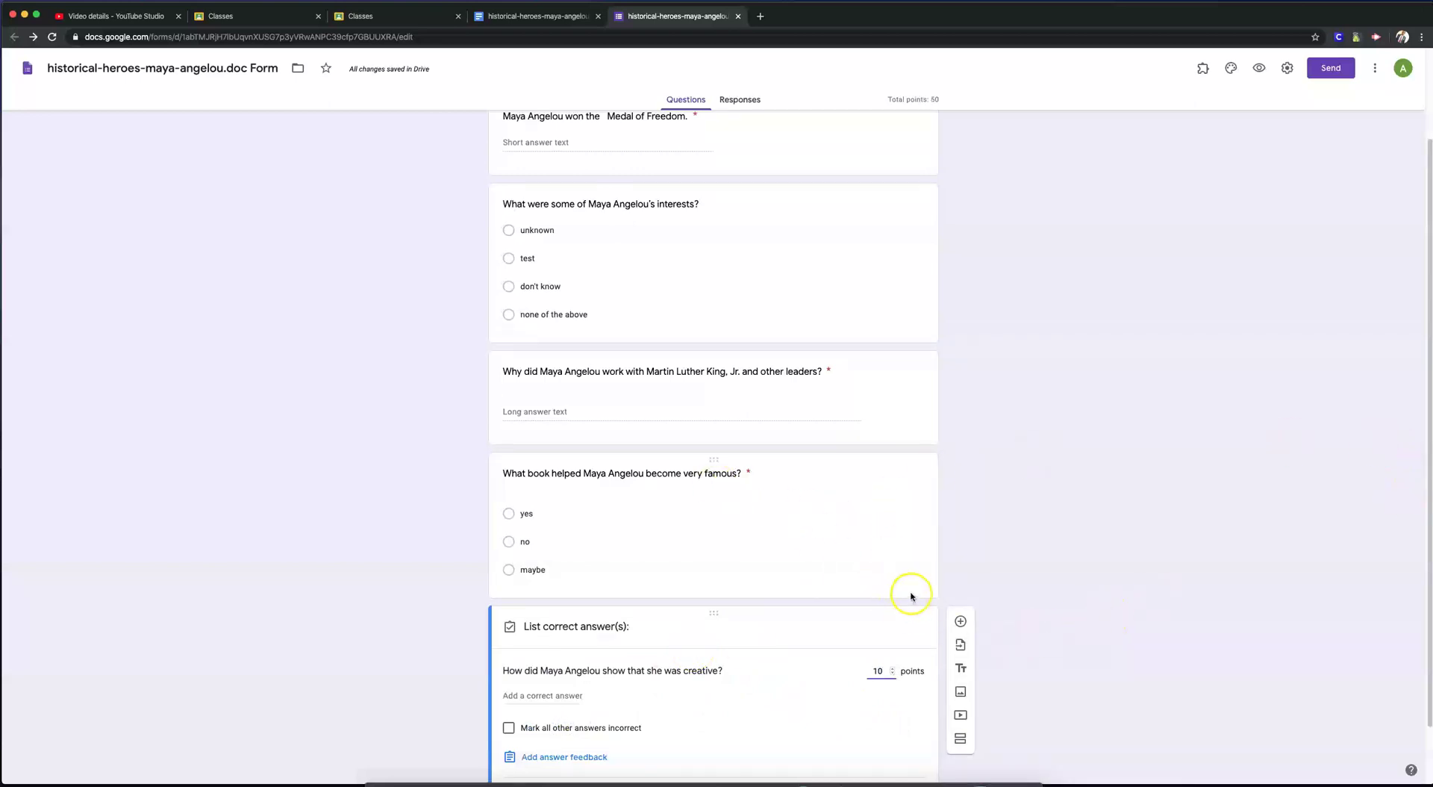
pyautogui.scroll(-2, 1132, 665)
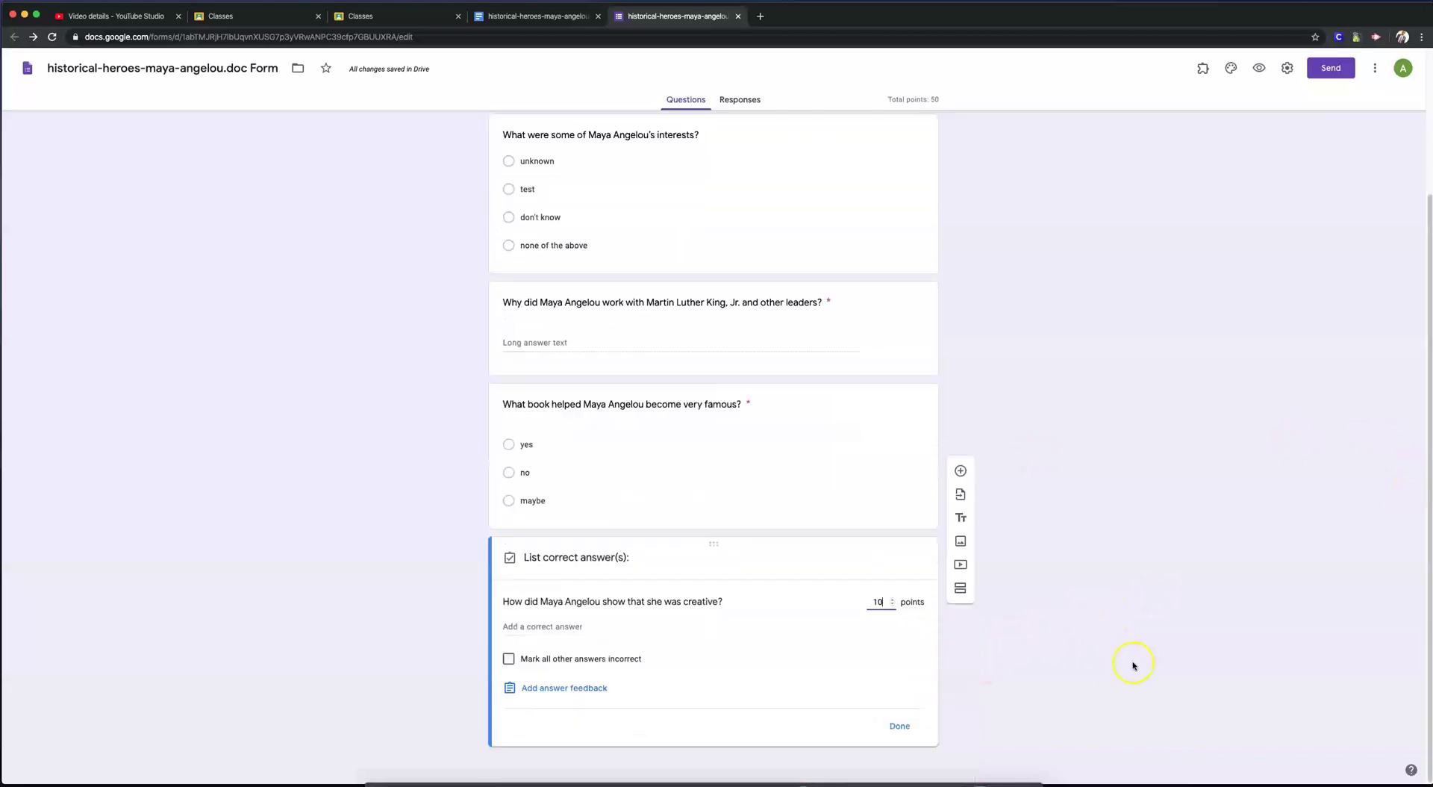
pyautogui.click(899, 726)
pyautogui.scroll(2, 1059, 642)
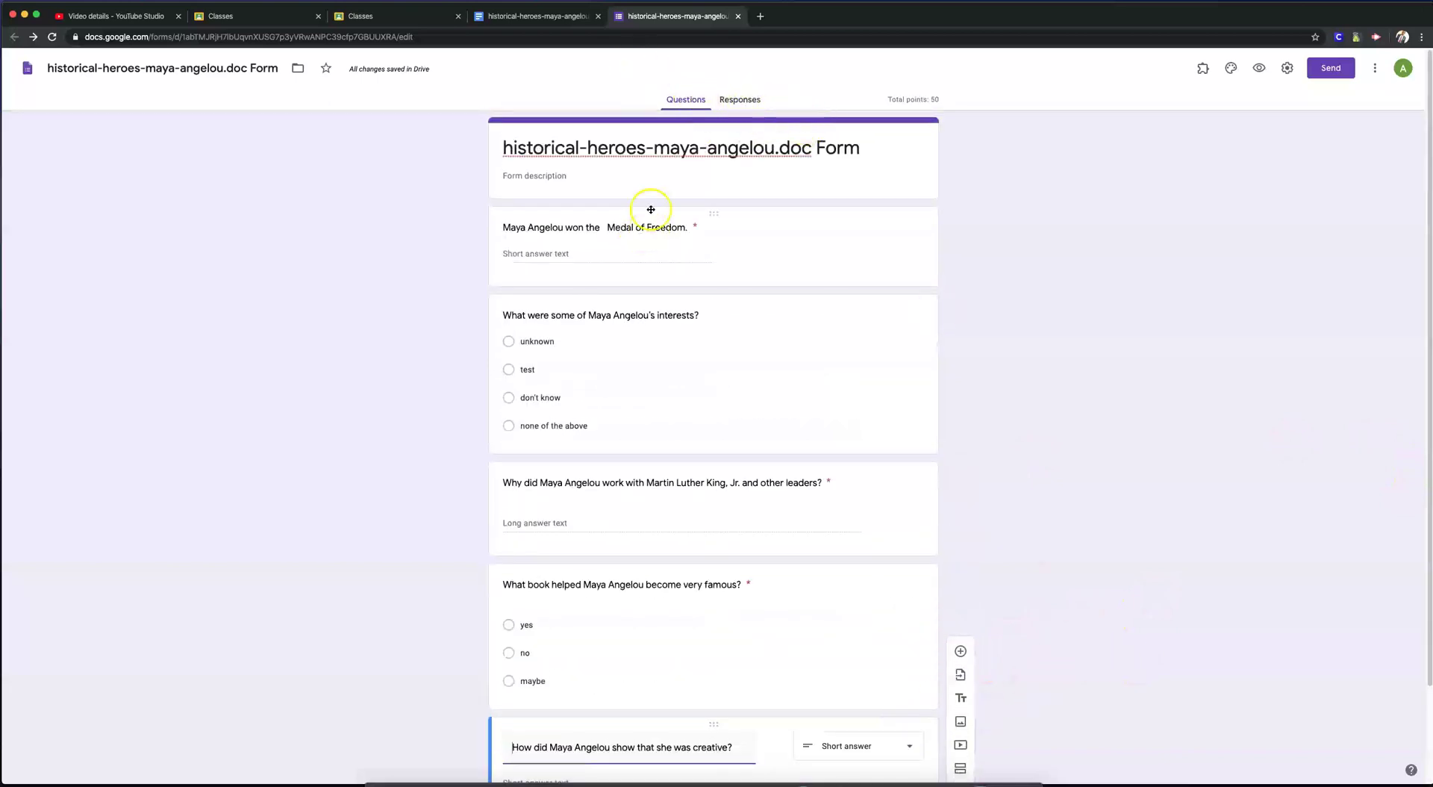
pyautogui.click(1331, 68)
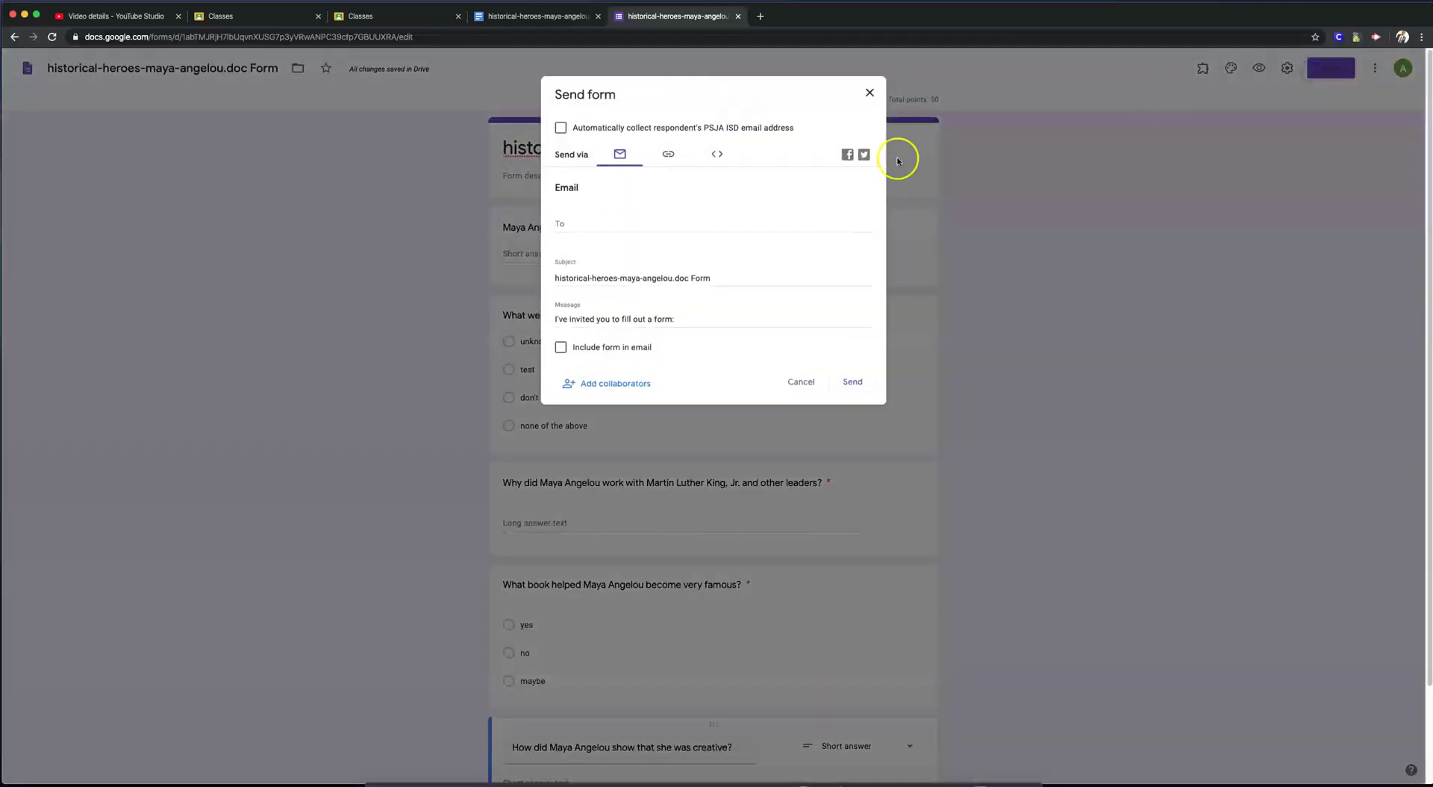
pyautogui.click(801, 382)
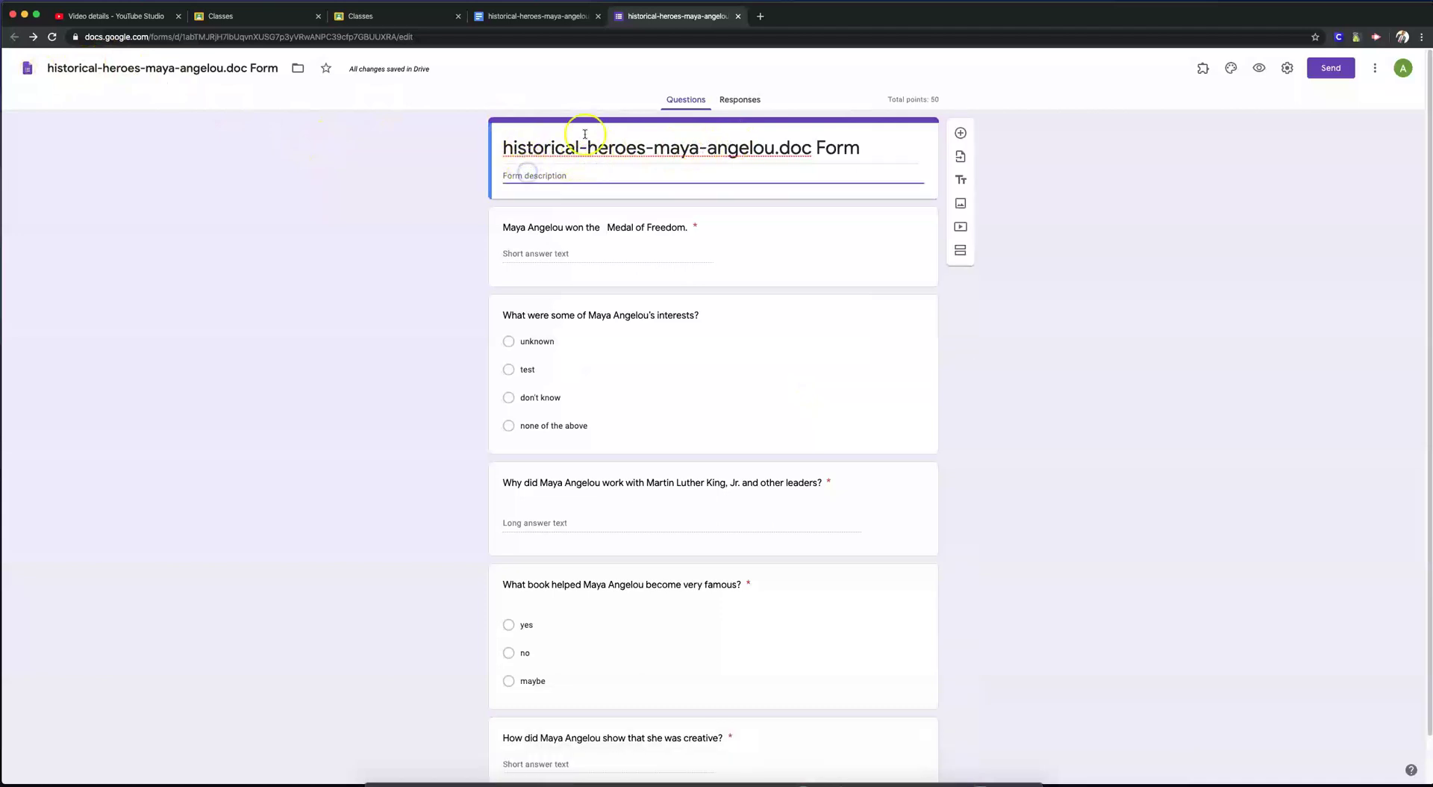
# - Back in the worksheet document, select the Directions sentence about using text evidence and copy it
pyautogui.click(542, 16)
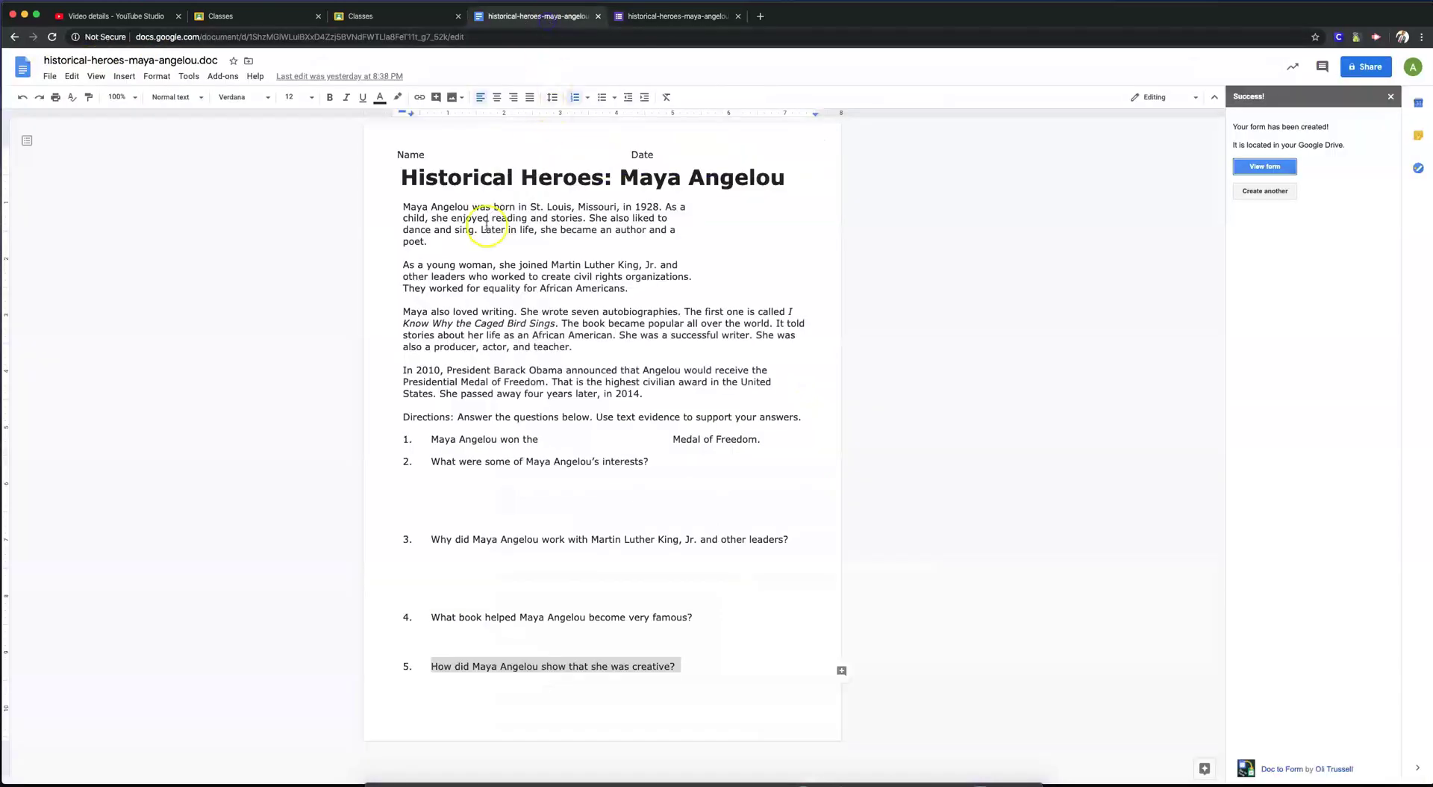
pyautogui.moveTo(402, 205); pyautogui.dragTo(552, 254)
pyautogui.click(406, 201)
pyautogui.moveTo(403, 205); pyautogui.dragTo(753, 397)
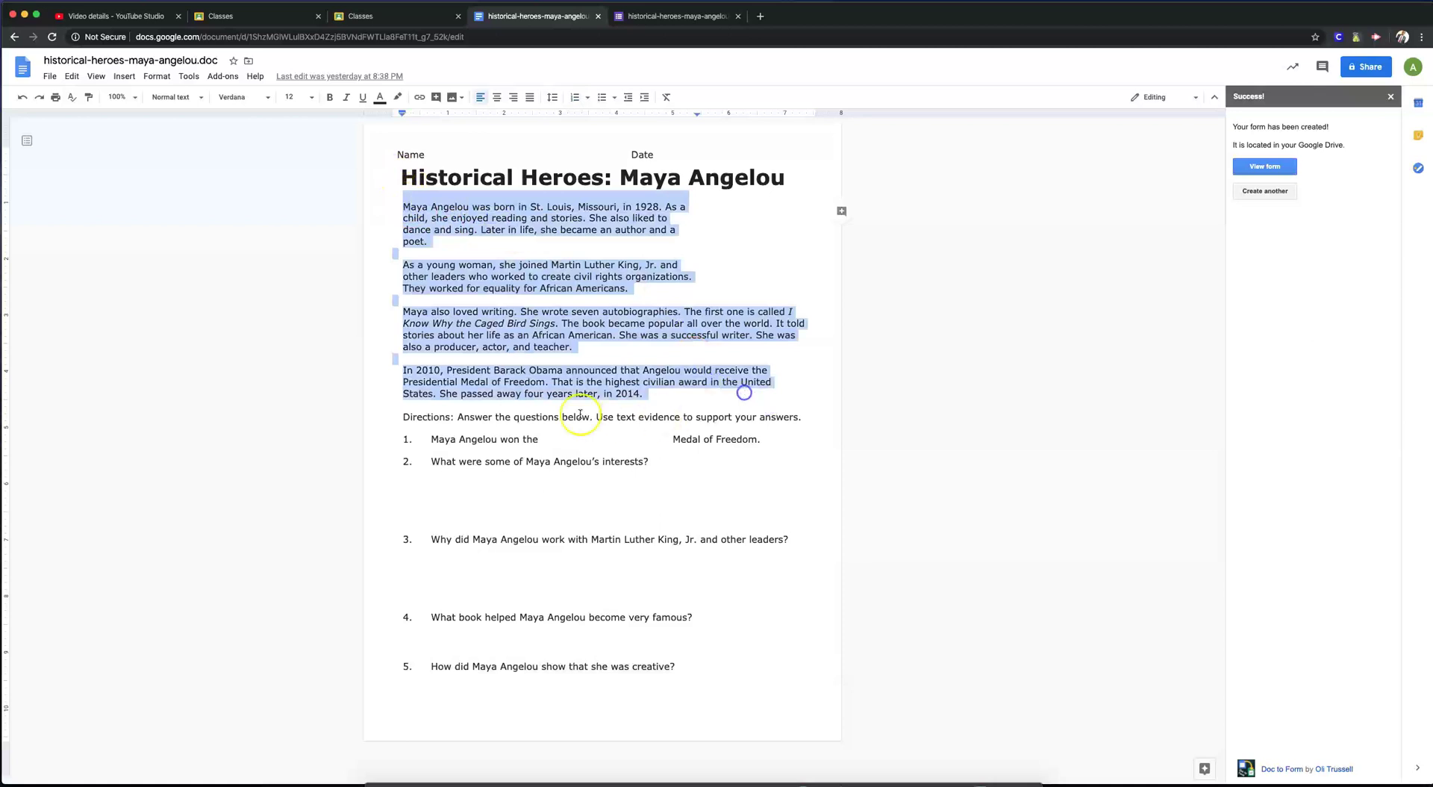
pyautogui.moveTo(400, 416); pyautogui.dragTo(789, 417)
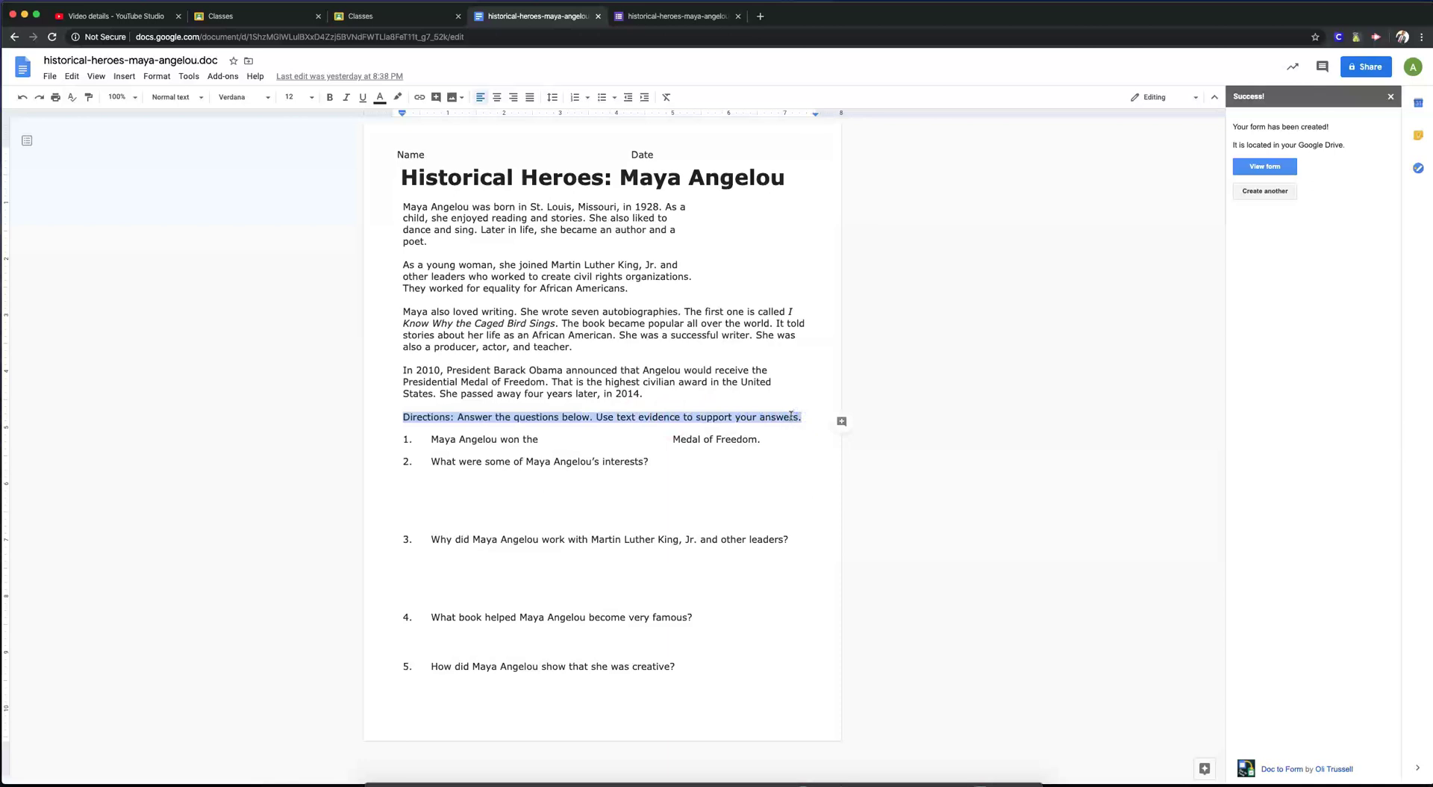
# - Paste the worksheet's Directions sentence into the form description
pyautogui.click(672, 16)
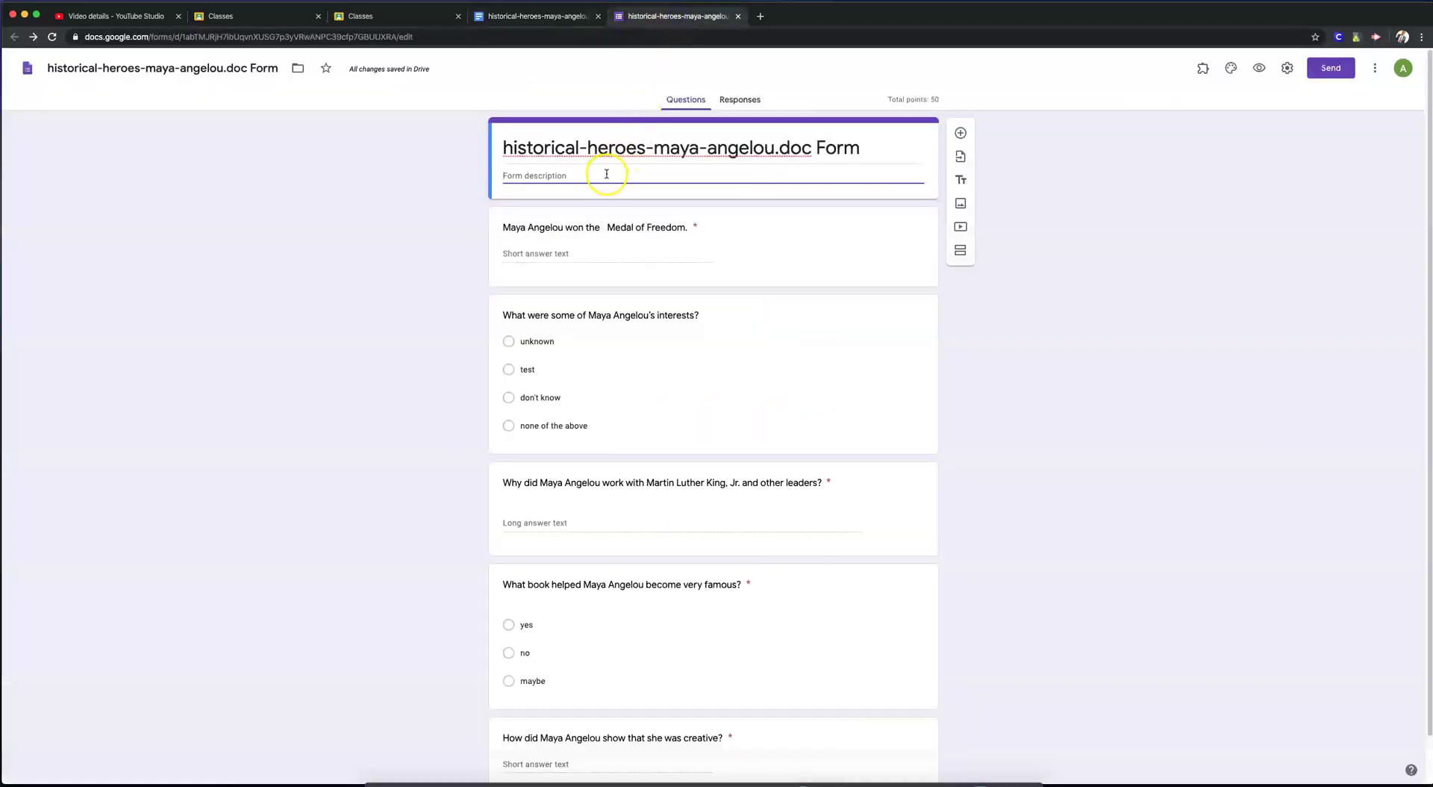
pyautogui.write('Directions: Answer the questions below. Use text evidence to support your answers.')
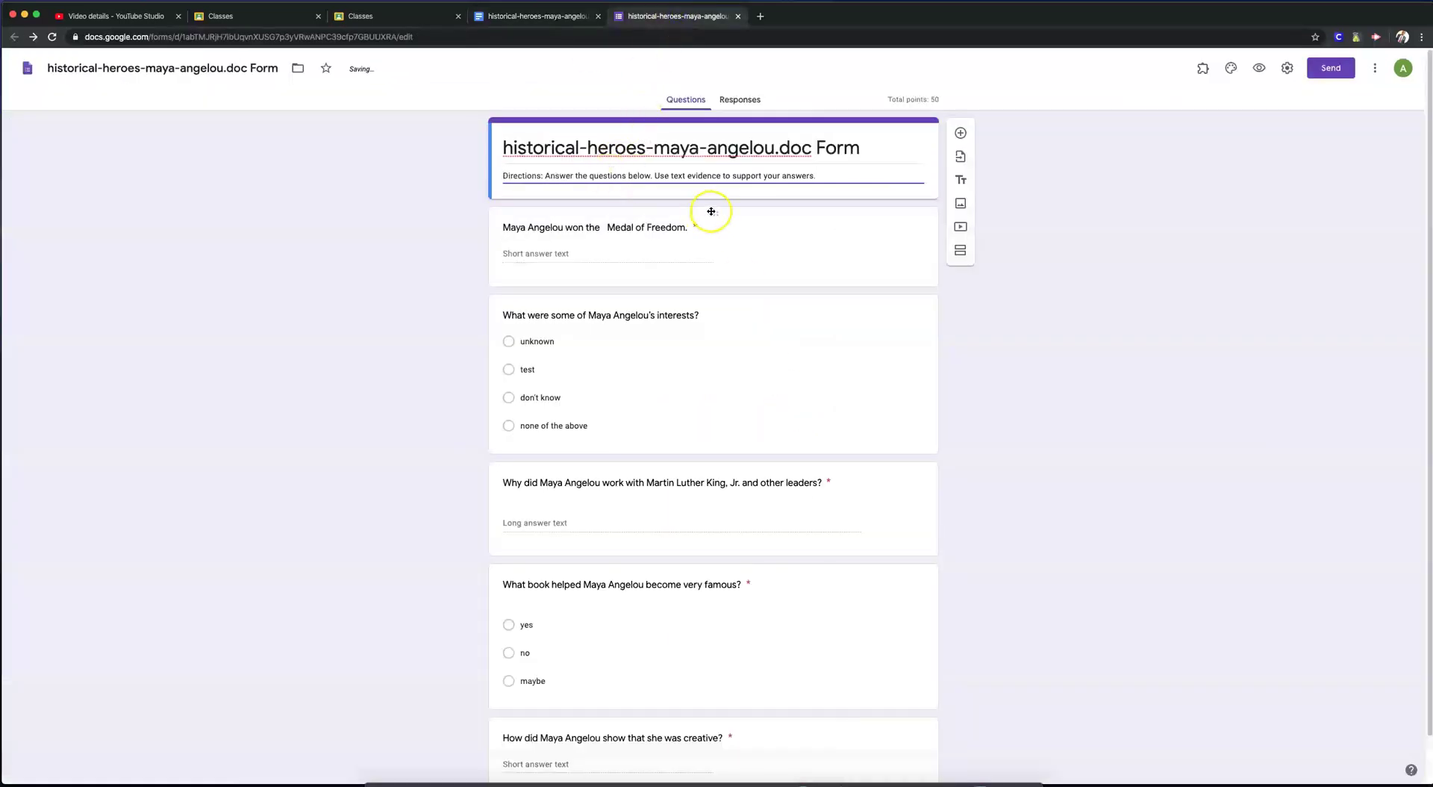
pyautogui.tripleClick(880, 154)
# - Copy the four Maya Angelou biography paragraphs and paste them on a new line below the directions
pyautogui.click(557, 15)
pyautogui.moveTo(404, 207); pyautogui.dragTo(735, 396)
pyautogui.press('super+c')
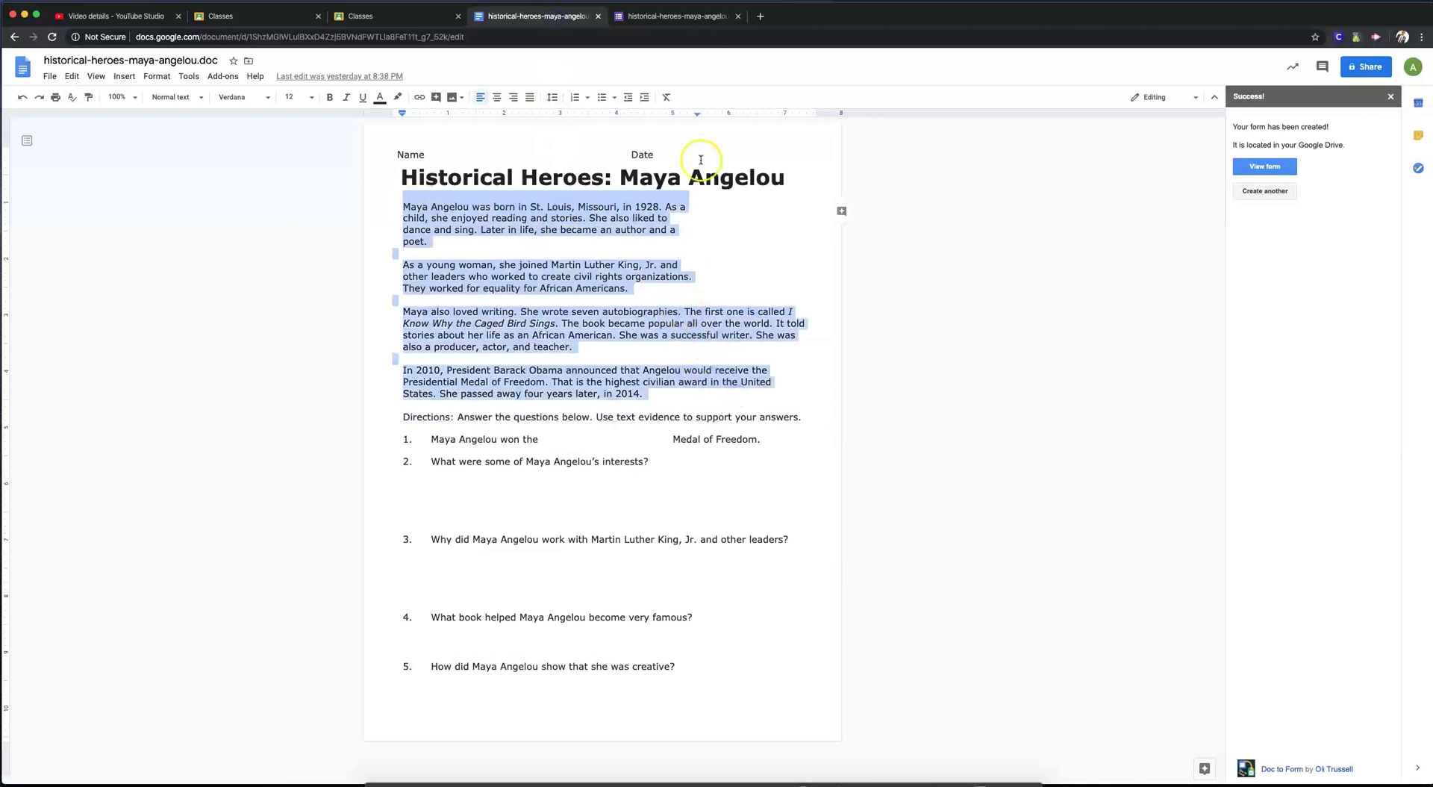
pyautogui.click(662, 28)
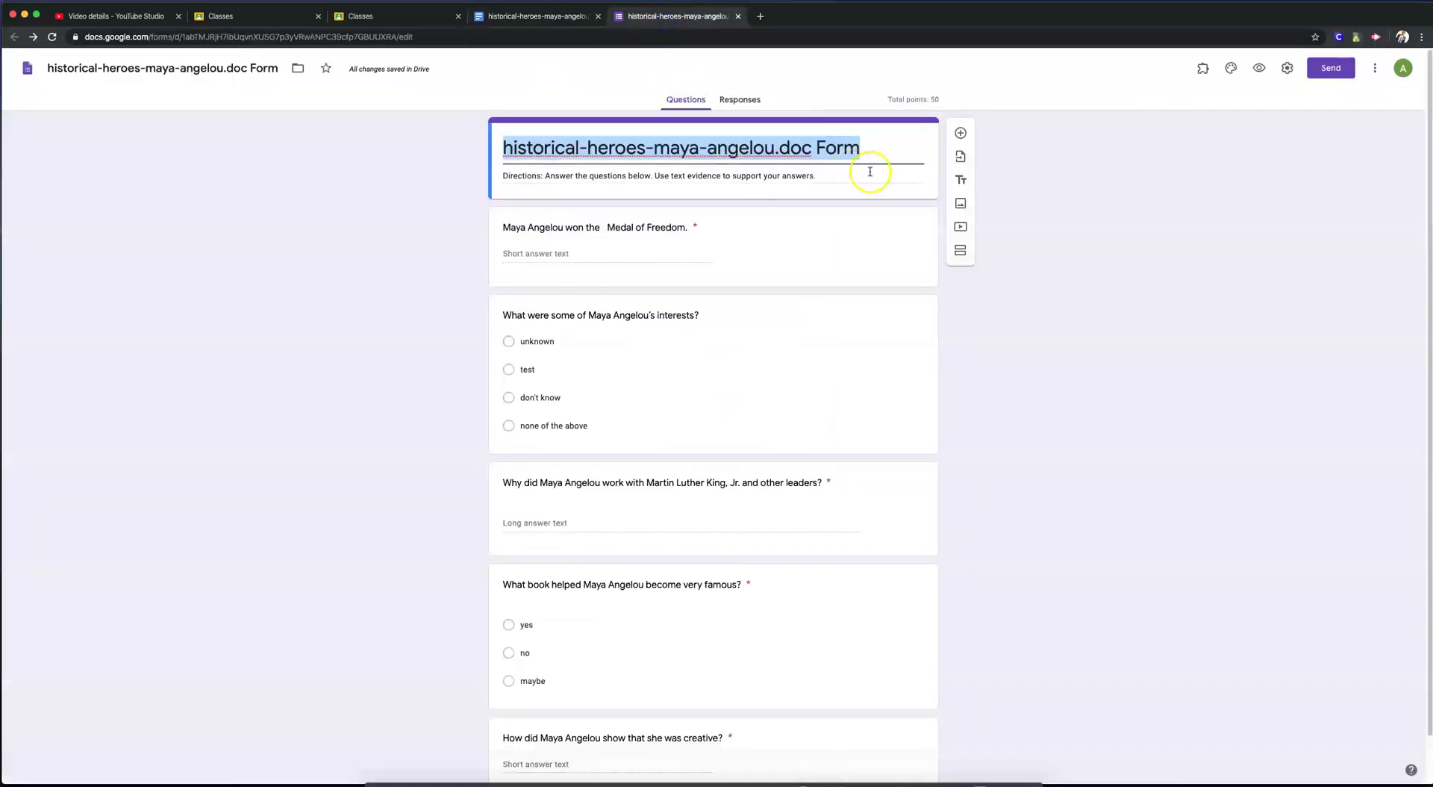
pyautogui.click(758, 176)
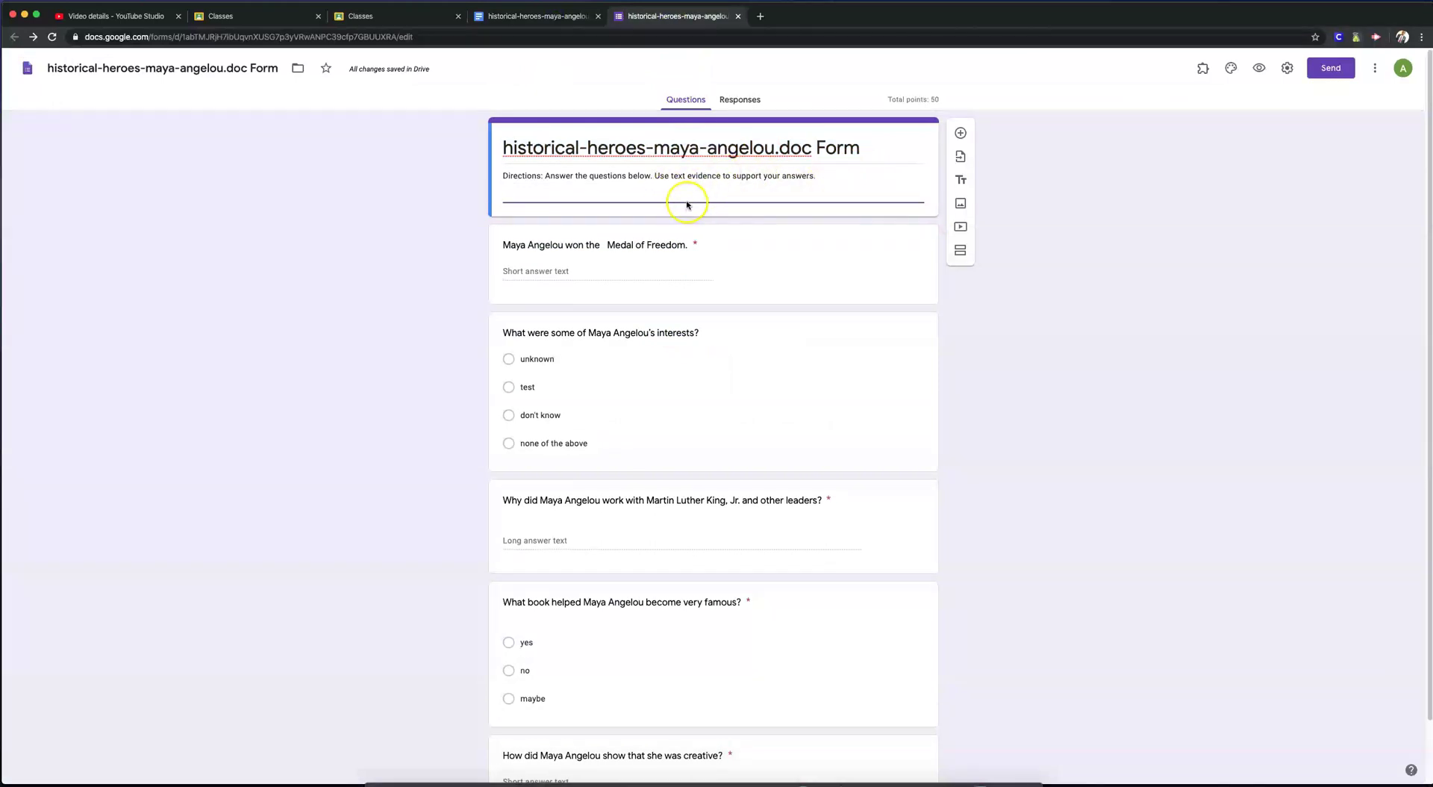
pyautogui.press('super+v')
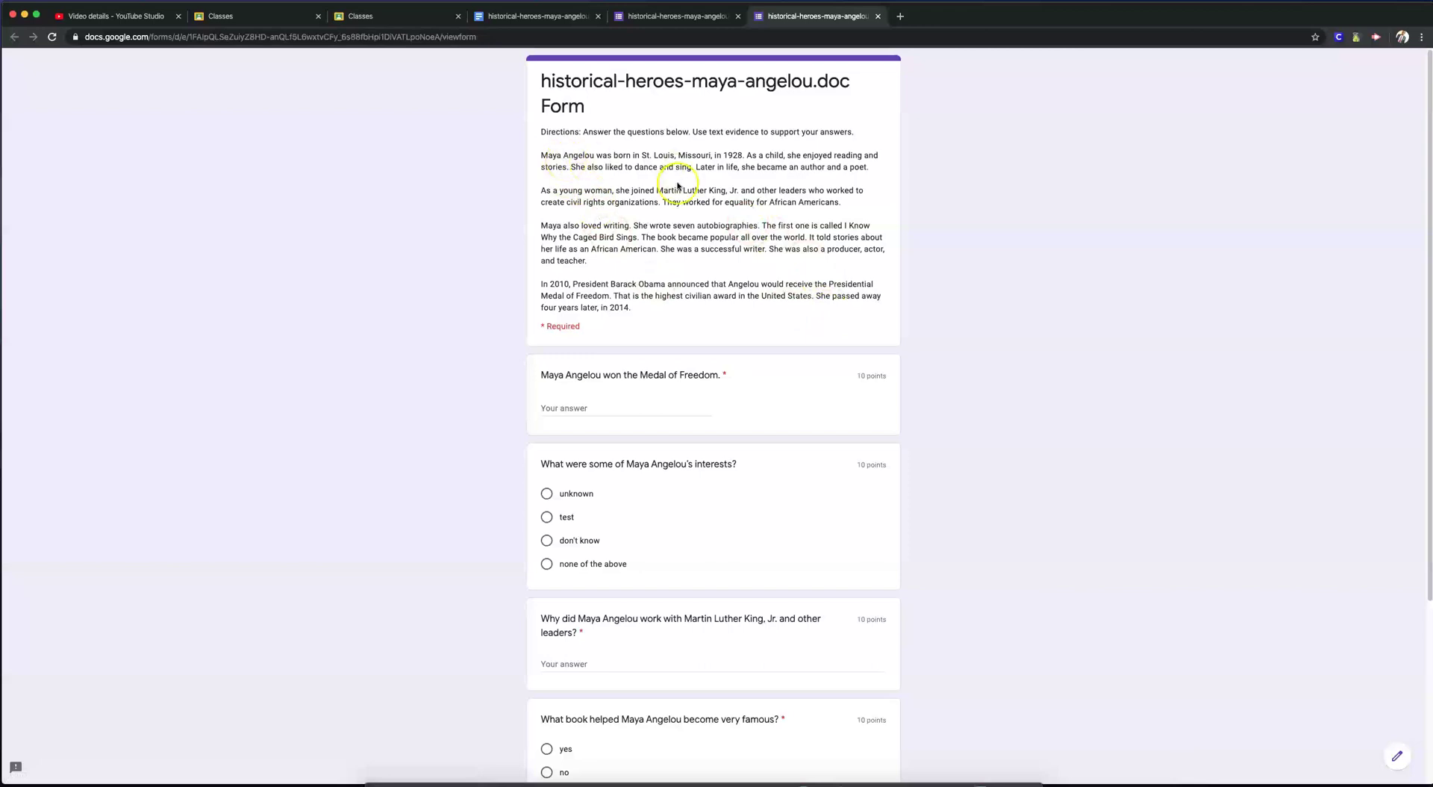
pyautogui.scroll(-5, 829, 387)
pyautogui.scroll(5, 830, 390)
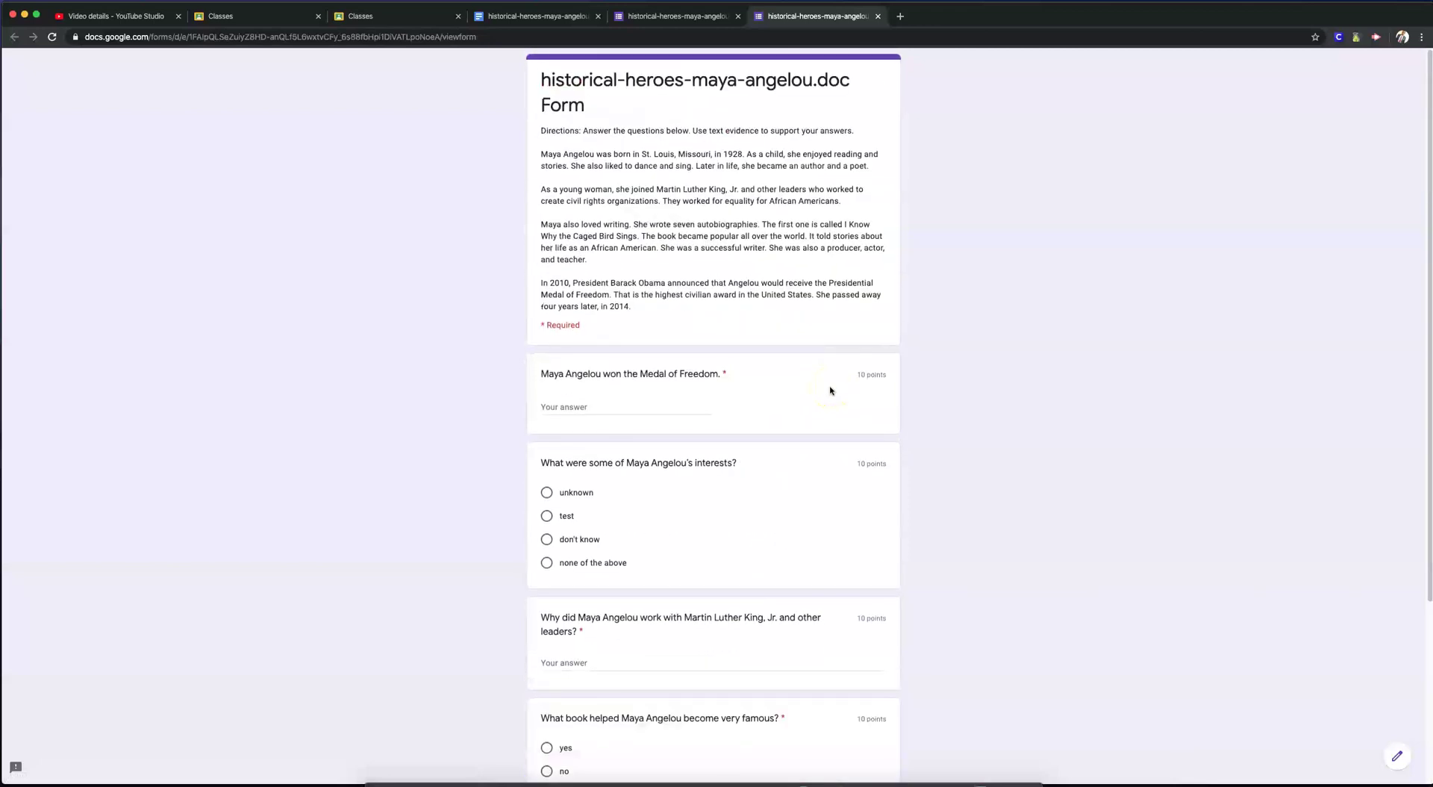
pyautogui.scroll(-3, 829, 389)
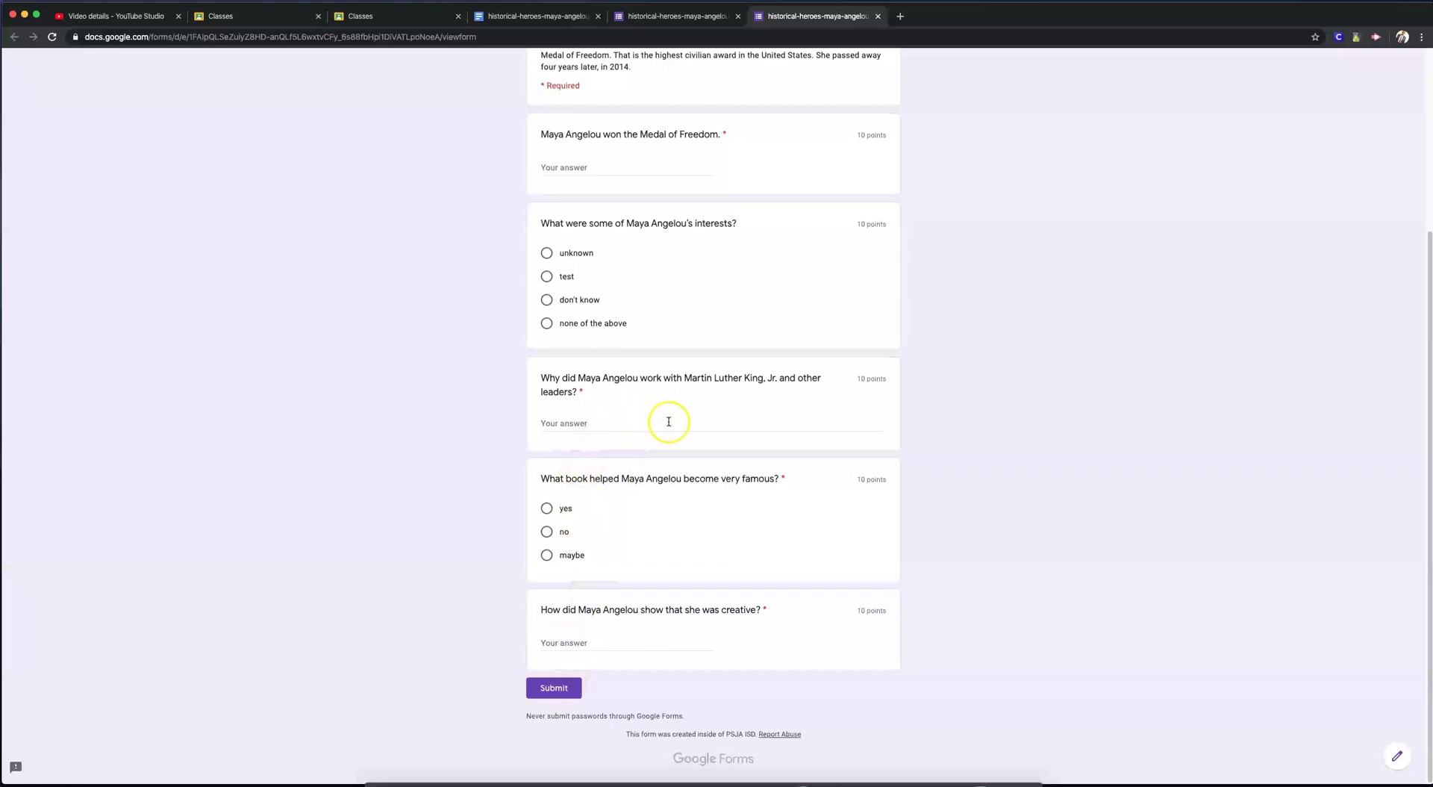
pyautogui.scroll(3, 707, 417)
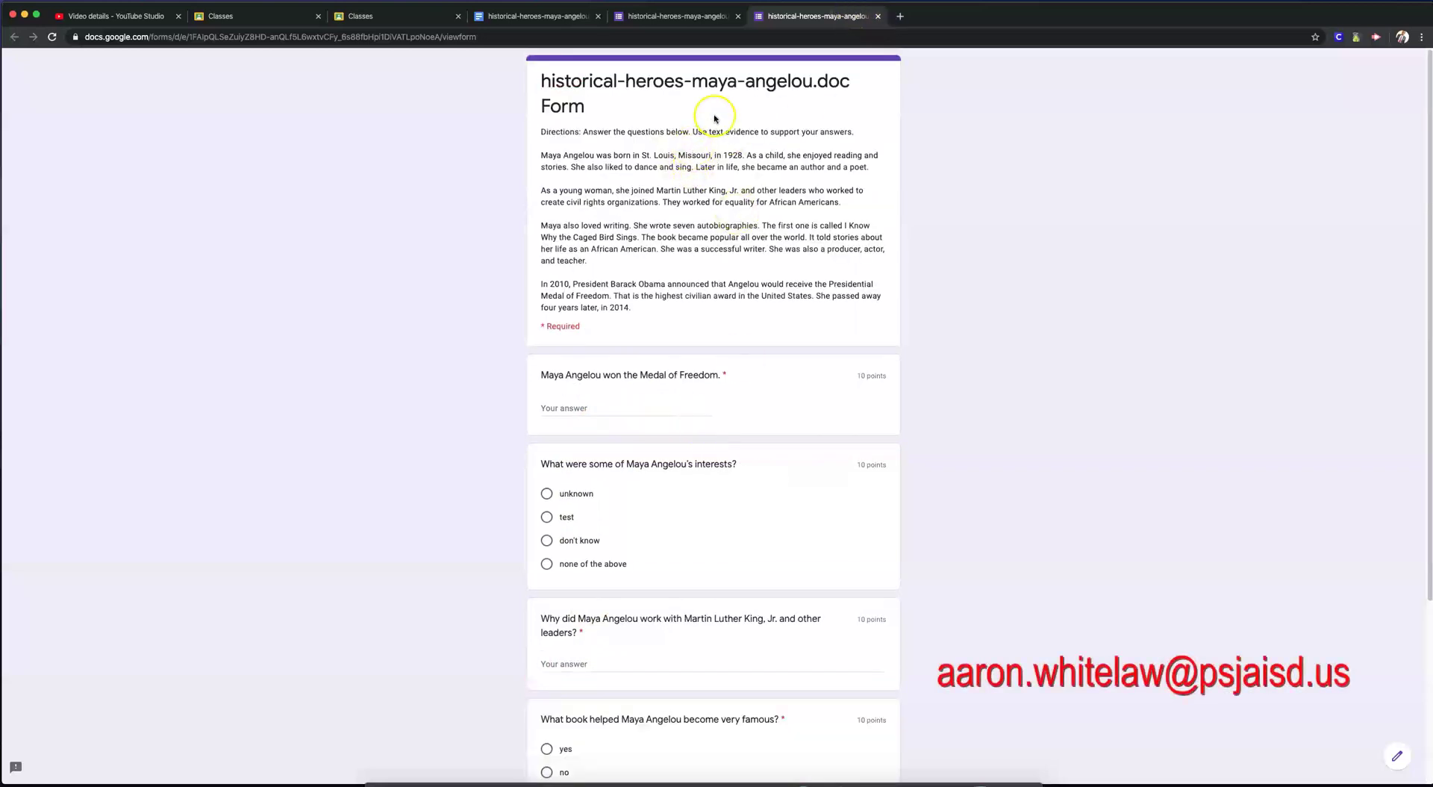
pyautogui.click(701, 15)
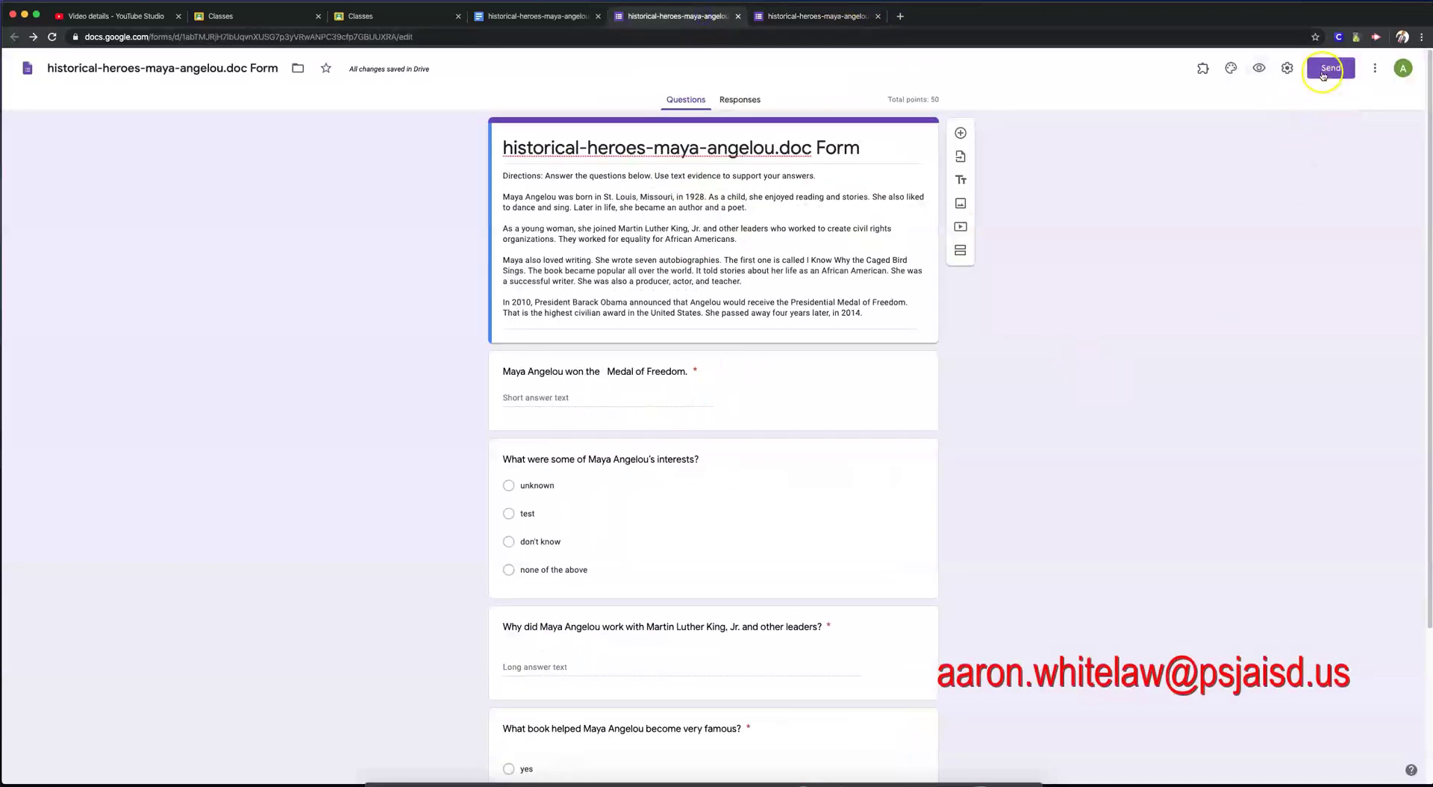